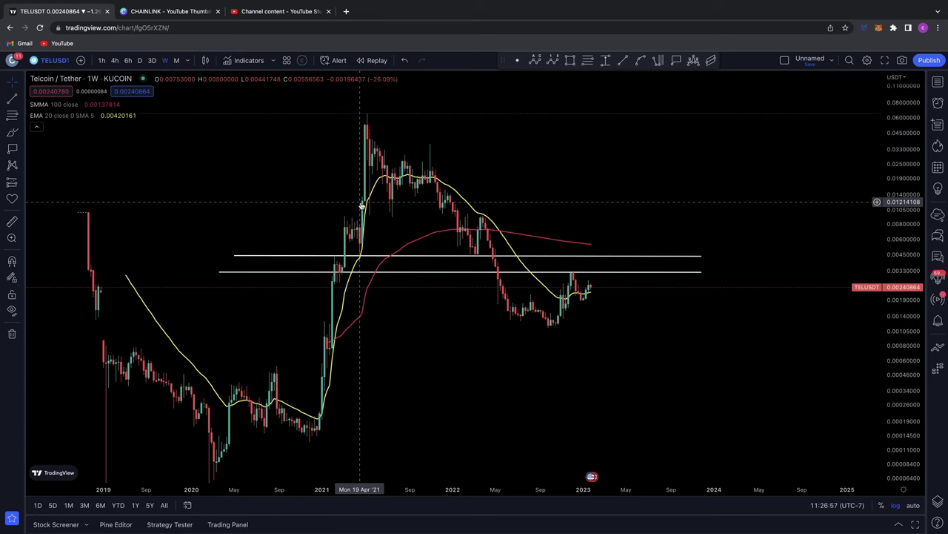
- With the Brush, circle the early-2022 bounce at the yellow EMA and the area where price drops back through the red SMMA
{"action": "left_click", "coordinate": [12, 134]}
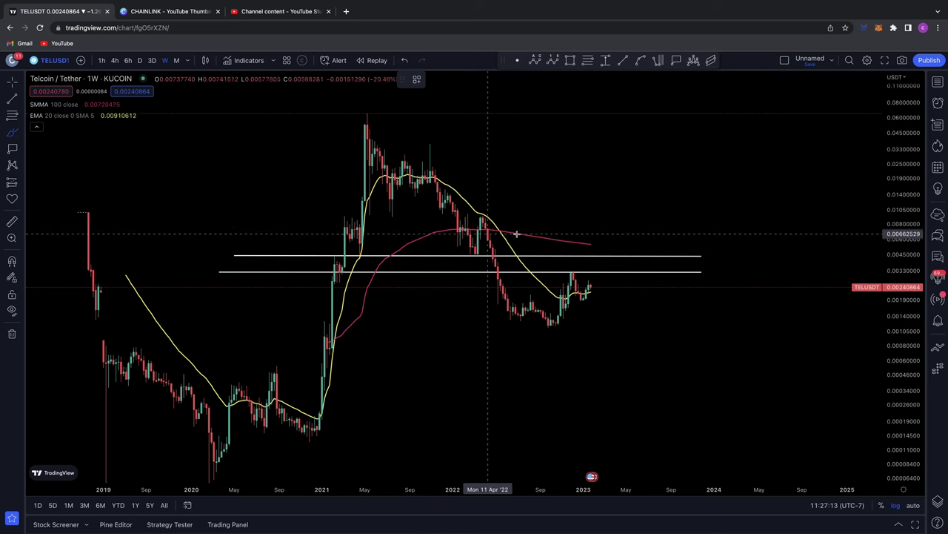
{"action": "scroll", "coordinate": [578, 249], "scroll_direction": "up", "scroll_amount": 1}
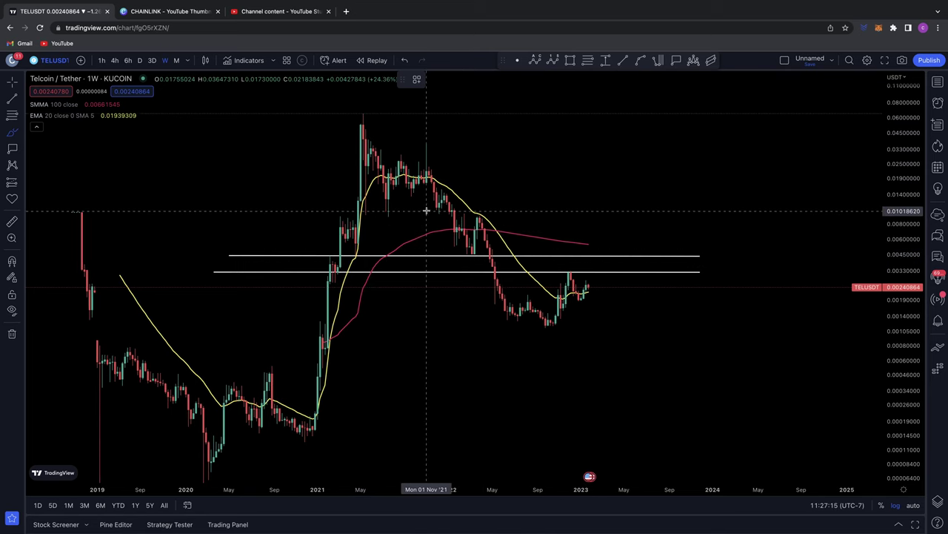
{"action": "scroll", "coordinate": [427, 201], "scroll_direction": "down", "scroll_amount": 2}
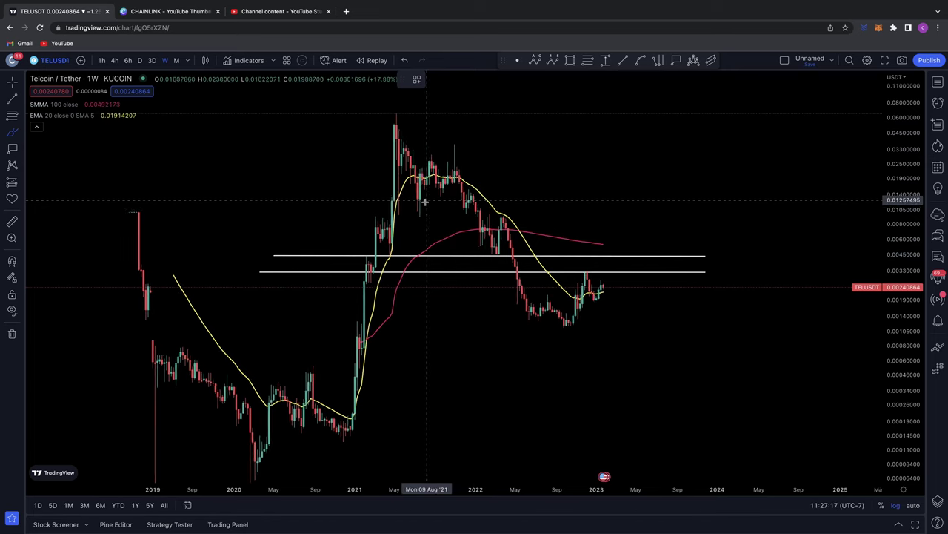
{"action": "scroll", "coordinate": [421, 204], "scroll_direction": "up", "scroll_amount": 1}
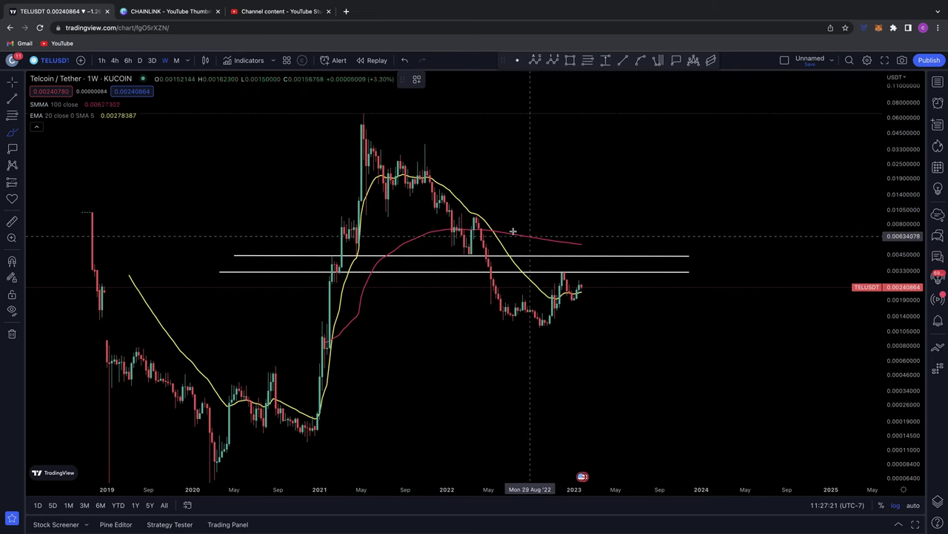
{"action": "mouse_move", "coordinate": [487, 223]}
{"action": "left_mouse_down"}
{"action": "mouse_move", "coordinate": [506, 228]}
{"action": "mouse_move", "coordinate": [491, 221]}
{"action": "left_mouse_up"}
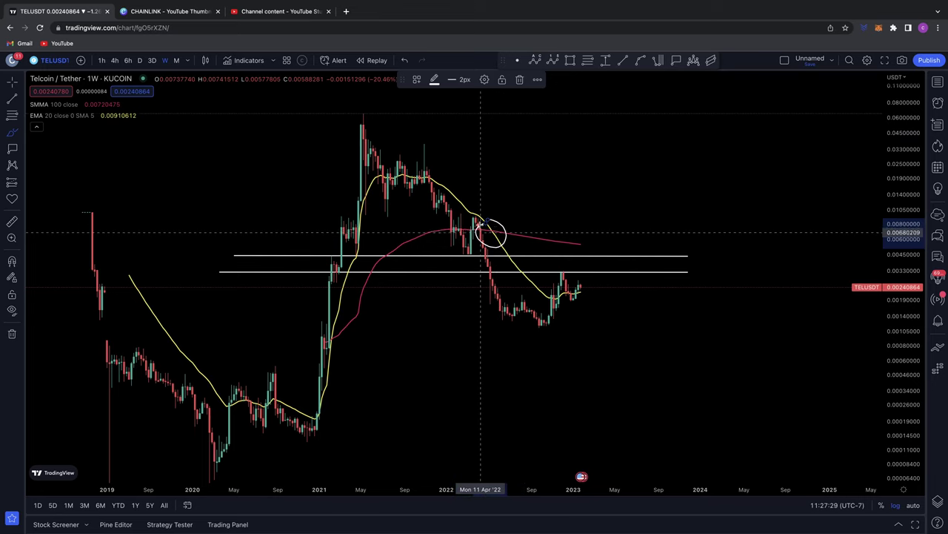
{"action": "left_click_drag", "start_coordinate": [468, 225], "coordinate": [481, 207]}
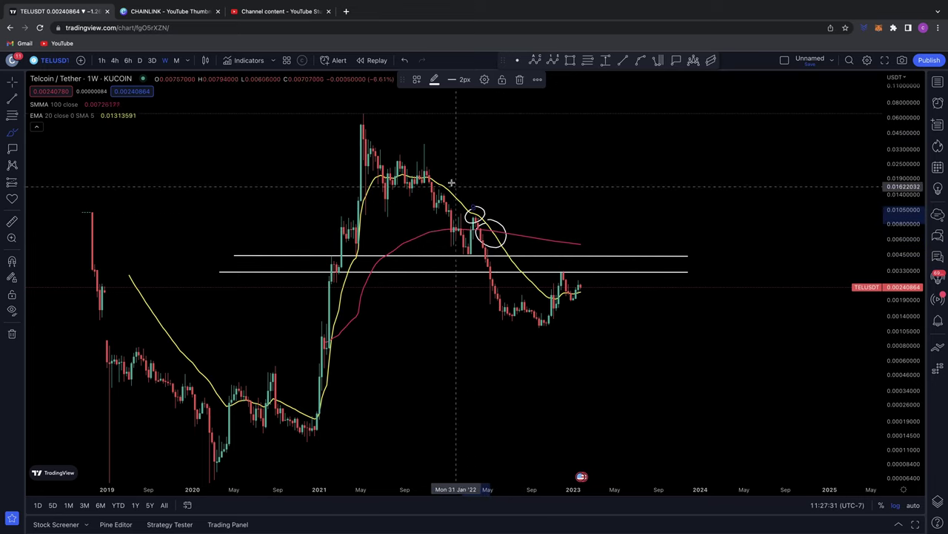
- Circle the two mid-to-late 2021 candle clusters on the EMA and sketch arcs over the peaks with a downward arrow to the 2022 bounce
{"action": "mouse_move", "coordinate": [427, 164]}
{"action": "left_mouse_down"}
{"action": "mouse_move", "coordinate": [400, 172]}
{"action": "mouse_move", "coordinate": [431, 175]}
{"action": "mouse_move", "coordinate": [422, 165]}
{"action": "left_mouse_up"}
{"action": "mouse_move", "coordinate": [383, 161]}
{"action": "left_mouse_down"}
{"action": "mouse_move", "coordinate": [364, 172]}
{"action": "mouse_move", "coordinate": [386, 163]}
{"action": "left_mouse_up"}
{"action": "left_click_drag", "start_coordinate": [333, 125], "coordinate": [393, 125]}
{"action": "mouse_move", "coordinate": [410, 163]}
{"action": "left_mouse_down"}
{"action": "mouse_move", "coordinate": [423, 155]}
{"action": "mouse_move", "coordinate": [448, 162]}
{"action": "left_mouse_up"}
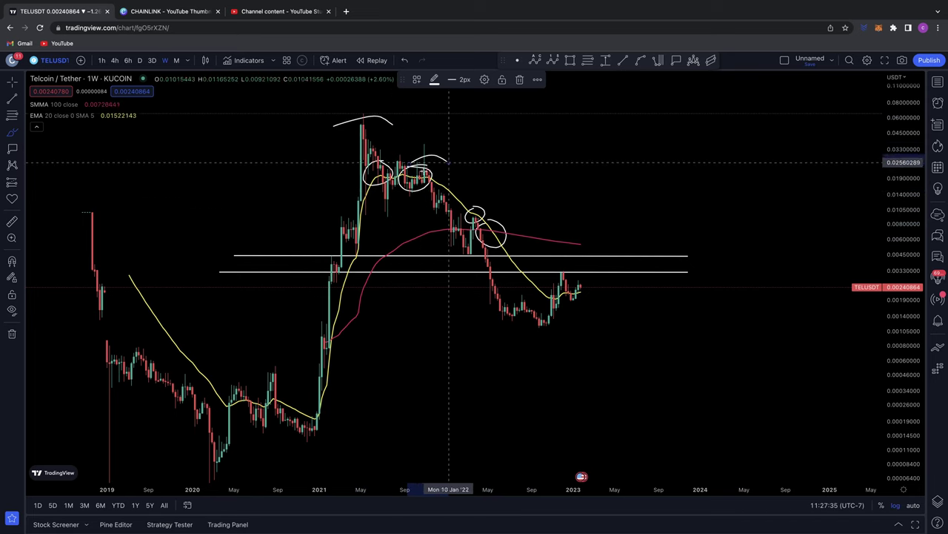
{"action": "mouse_move", "coordinate": [339, 154]}
{"action": "left_mouse_down"}
{"action": "mouse_move", "coordinate": [378, 129]}
{"action": "mouse_move", "coordinate": [446, 139]}
{"action": "mouse_move", "coordinate": [458, 196]}
{"action": "left_mouse_up"}
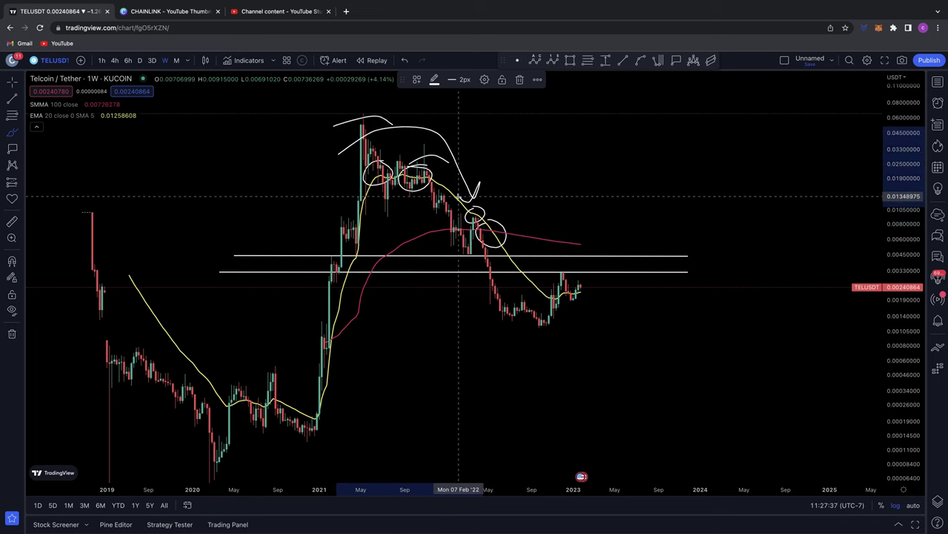
- Undo the arcs, arrow and circles drawn around the 2021 peaks
{"action": "key", "text": "ctrl+z"}
{"action": "key", "text": "ctrl+z"}
{"action": "key", "text": "ctrl+z"}
{"action": "key", "text": "ctrl+z"}
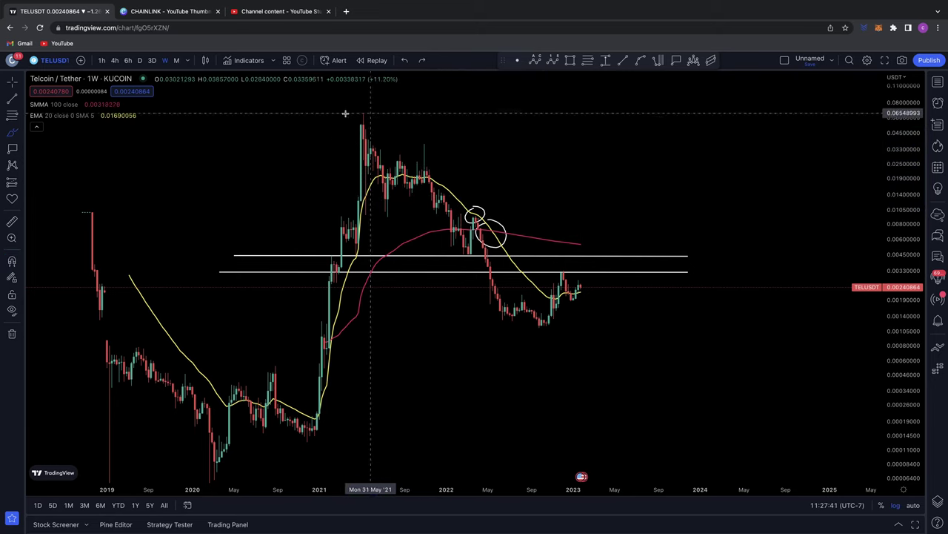
- Circle the 2021 peak and trace the decline to the early-2022 bounce, and undo all the brush marks
{"action": "mouse_move", "coordinate": [348, 115]}
{"action": "left_mouse_down"}
{"action": "mouse_move", "coordinate": [357, 112]}
{"action": "mouse_move", "coordinate": [385, 218]}
{"action": "mouse_move", "coordinate": [421, 185]}
{"action": "mouse_move", "coordinate": [450, 214]}
{"action": "mouse_move", "coordinate": [457, 242]}
{"action": "mouse_move", "coordinate": [474, 217]}
{"action": "left_mouse_up"}
{"action": "mouse_move", "coordinate": [477, 209]}
{"action": "left_mouse_down"}
{"action": "mouse_move", "coordinate": [464, 217]}
{"action": "mouse_move", "coordinate": [482, 213]}
{"action": "left_mouse_up"}
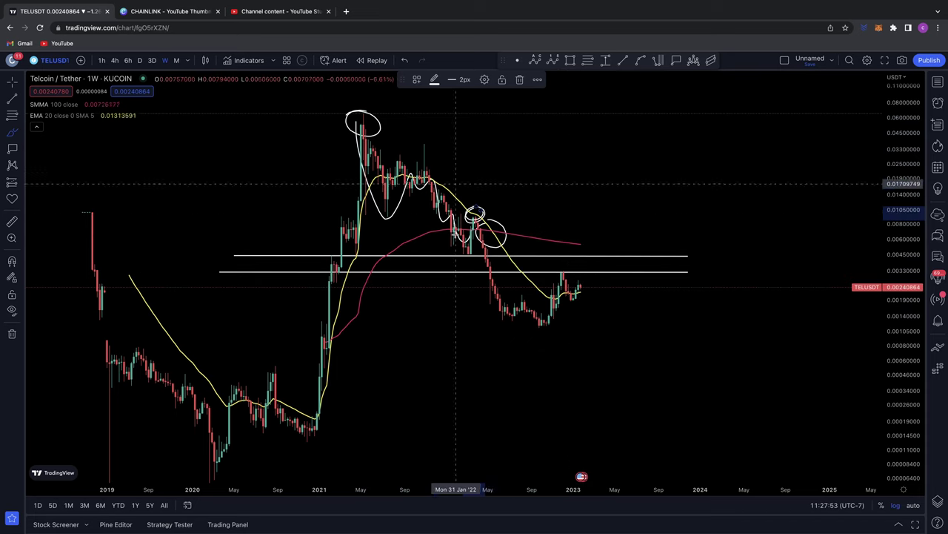
{"action": "key", "text": "super+z"}
{"action": "key", "text": "super+z"}
{"action": "key", "text": "super+z"}
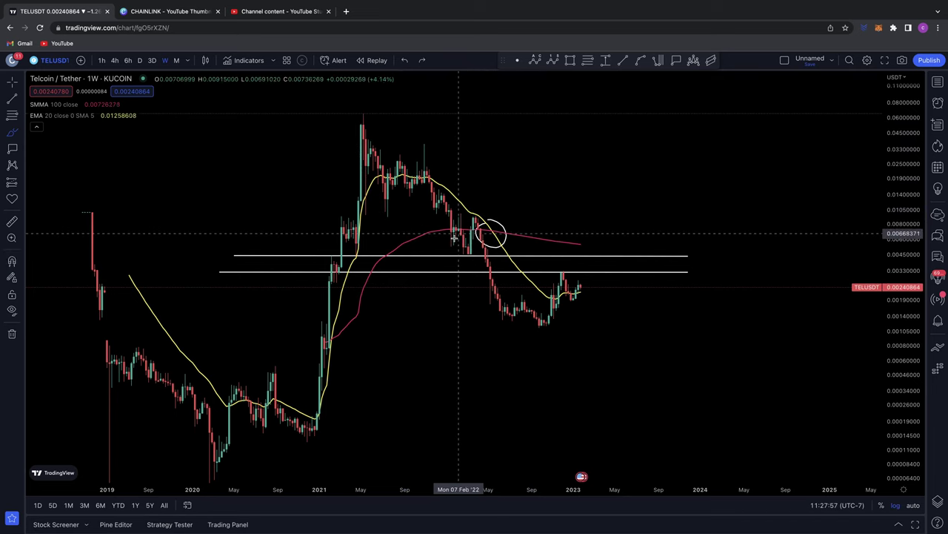
{"action": "key", "text": "ctrl+z"}
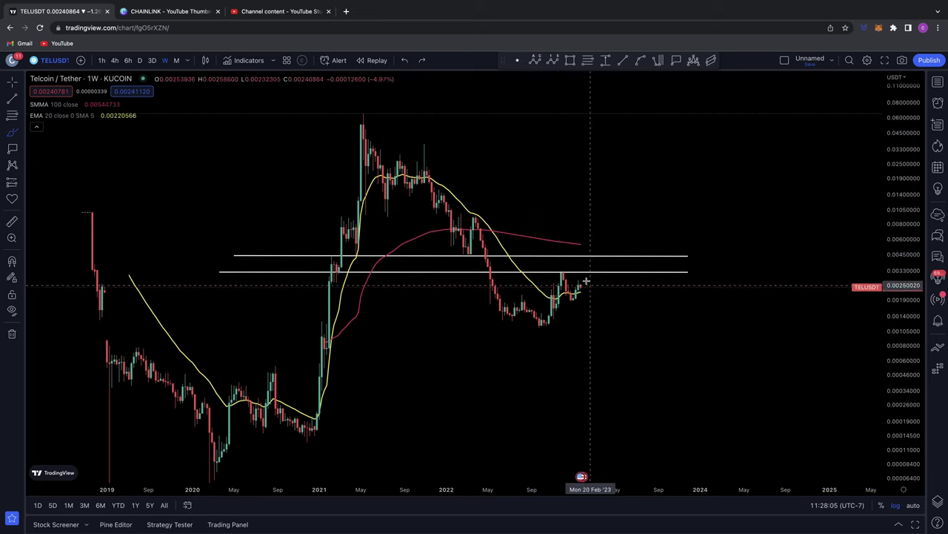
- Circle the late-2022 high and the latest candles, trace the pullback between them, and undo these marks
{"action": "mouse_move", "coordinate": [583, 279]}
{"action": "left_mouse_down"}
{"action": "mouse_move", "coordinate": [571, 289]}
{"action": "mouse_move", "coordinate": [563, 272]}
{"action": "left_mouse_up"}
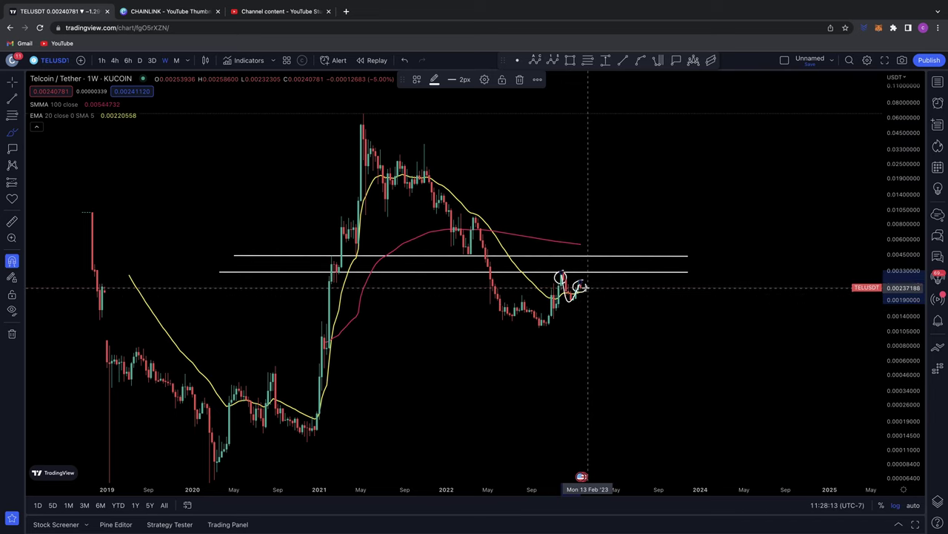
{"action": "key", "text": "super+z"}
{"action": "key", "text": "super+z"}
{"action": "key", "text": "super+z"}
- Circle the latest candles around the EMA and sketch the rise, pullback and projected climb to the upper white line
{"action": "left_click_drag", "start_coordinate": [887, 369], "coordinate": [885, 329]}
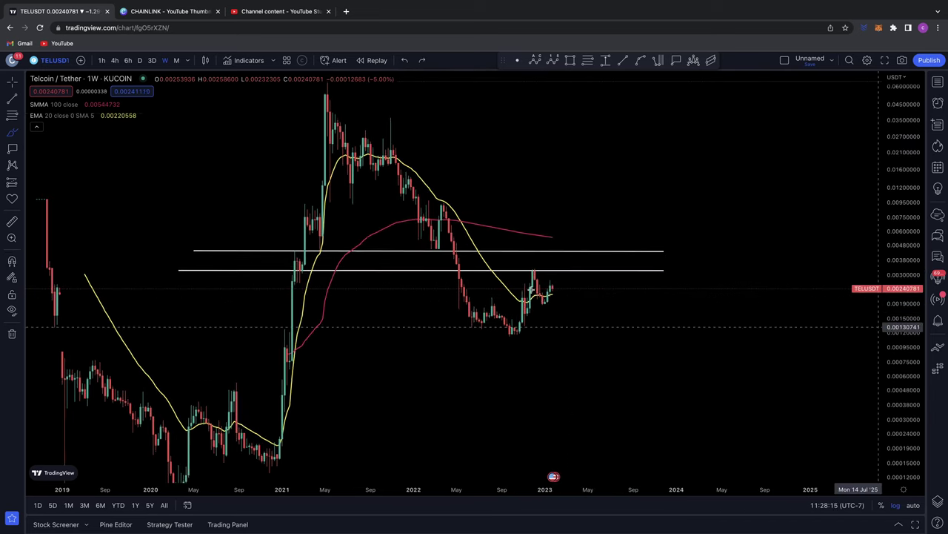
{"action": "left_click_drag", "start_coordinate": [555, 289], "coordinate": [535, 289]}
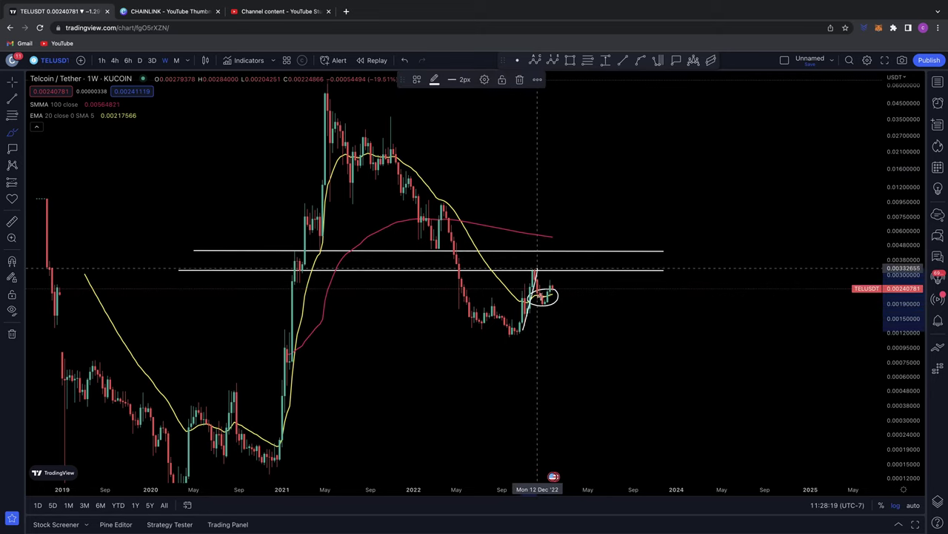
{"action": "left_click_drag", "start_coordinate": [563, 283], "coordinate": [567, 290]}
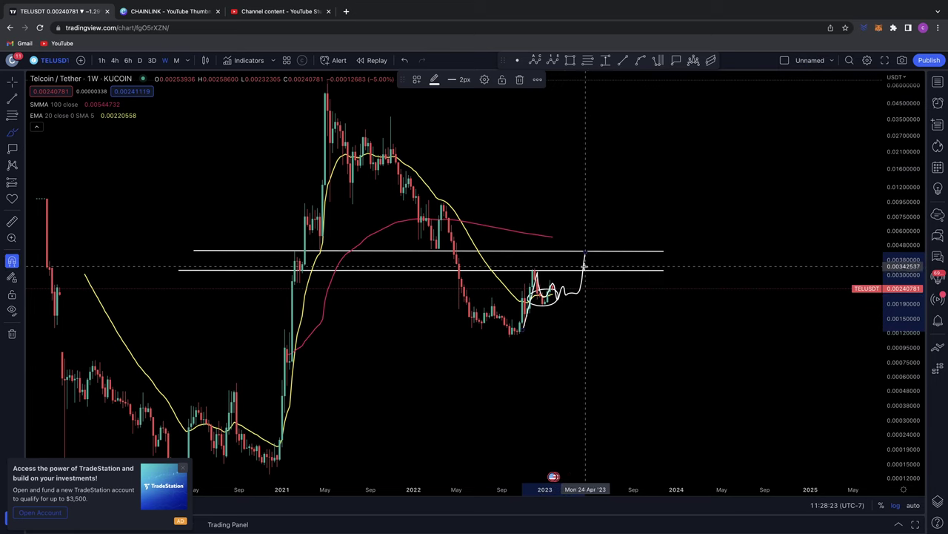
- Undo the brush marks around the latest candles and hide the EMA 20 indicator
{"action": "key", "text": "super+z"}
{"action": "key", "text": "super+z"}
{"action": "key", "text": "super+z"}
{"action": "key", "text": "super+z"}
{"action": "scroll", "coordinate": [606, 275], "scroll_direction": "down", "scroll_amount": 3}
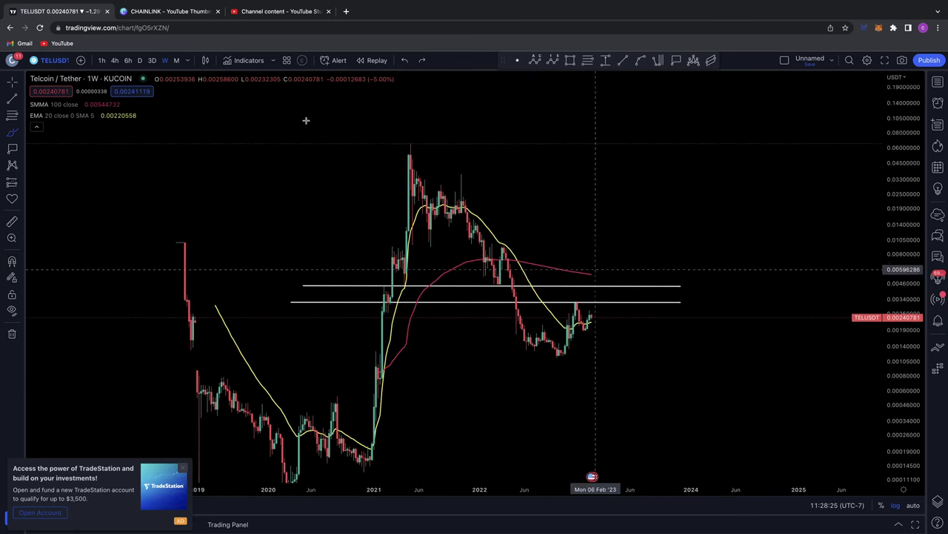
{"action": "left_click", "coordinate": [102, 116]}
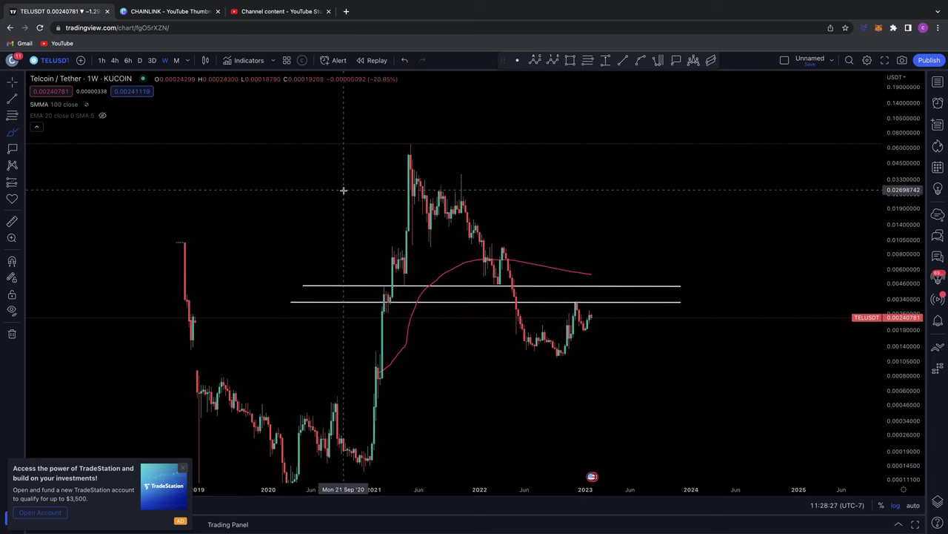
- Extend the SMMA down to the upper white line, sketch a projected price path from the 2022 low to it, and circle the mid-2023 meeting point
{"action": "scroll", "coordinate": [343, 190], "scroll_direction": "up", "scroll_amount": 1}
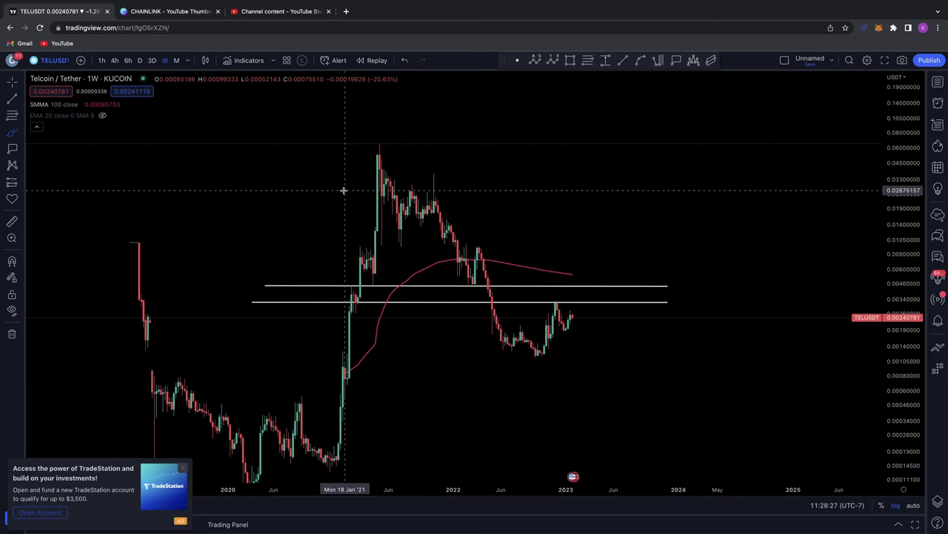
{"action": "left_click", "coordinate": [573, 274]}
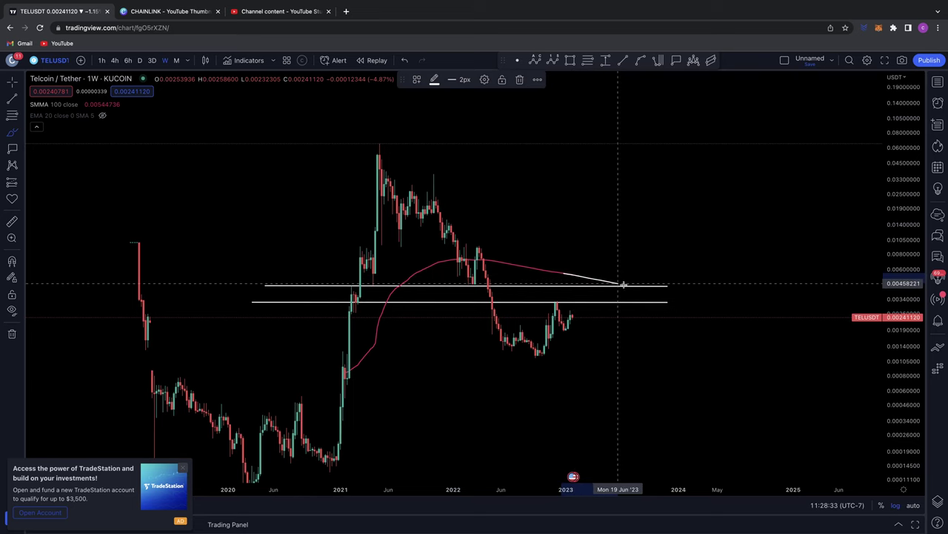
{"action": "scroll", "coordinate": [619, 284], "scroll_direction": "up", "scroll_amount": 2}
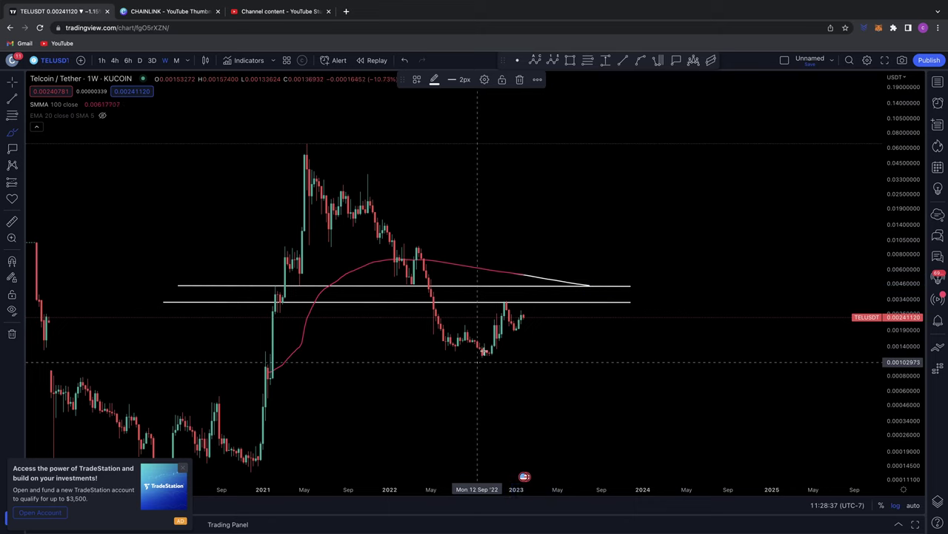
{"action": "left_click", "coordinate": [478, 361]}
{"action": "left_click", "coordinate": [504, 302]}
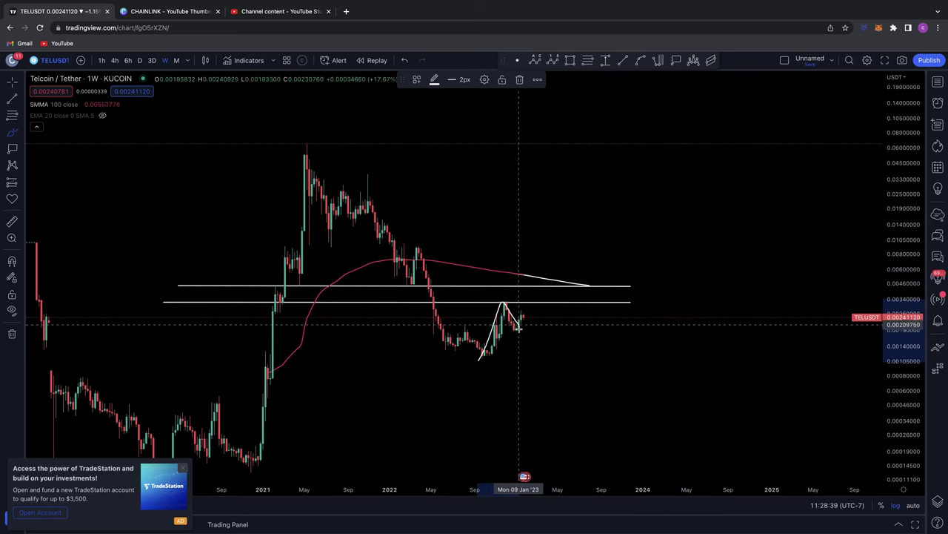
{"action": "left_click", "coordinate": [523, 331]}
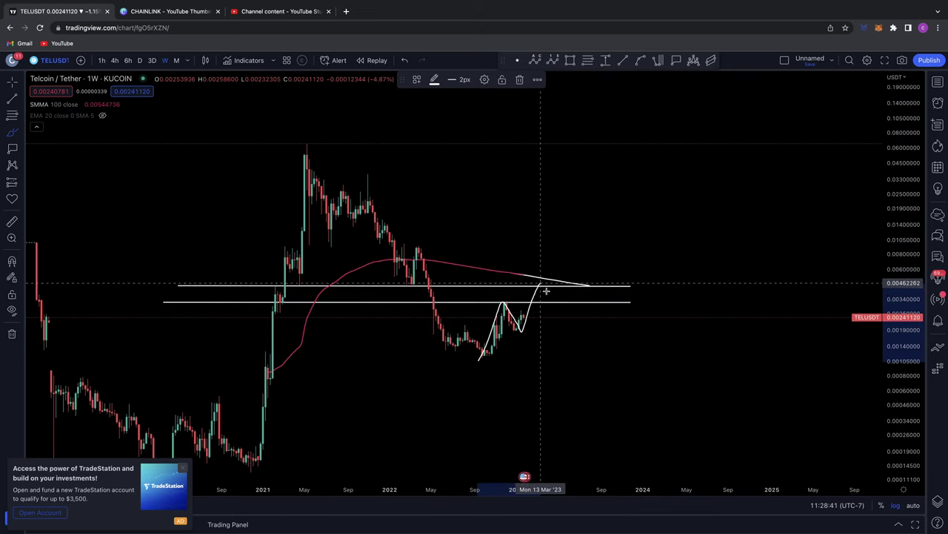
{"action": "left_click", "coordinate": [541, 283]}
{"action": "left_click", "coordinate": [566, 303]}
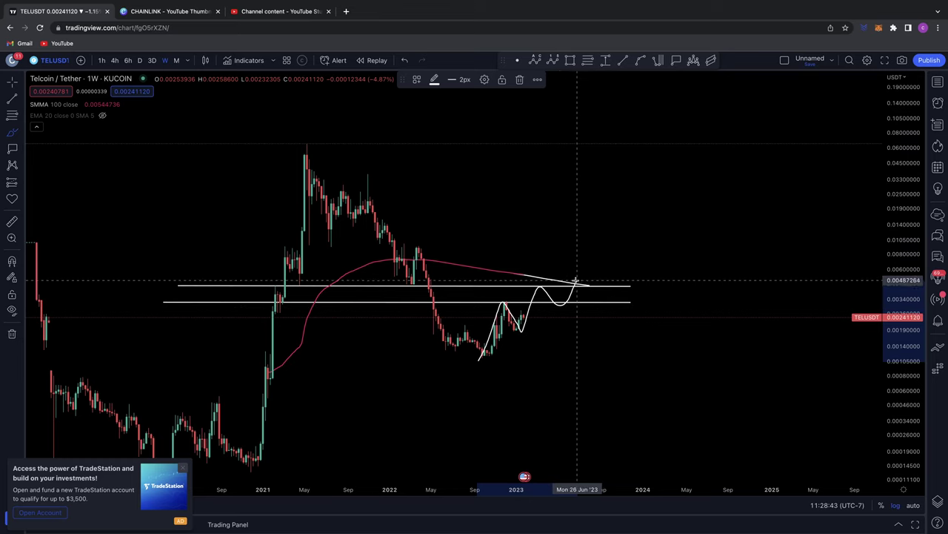
{"action": "left_click_drag", "start_coordinate": [571, 289], "coordinate": [591, 276]}
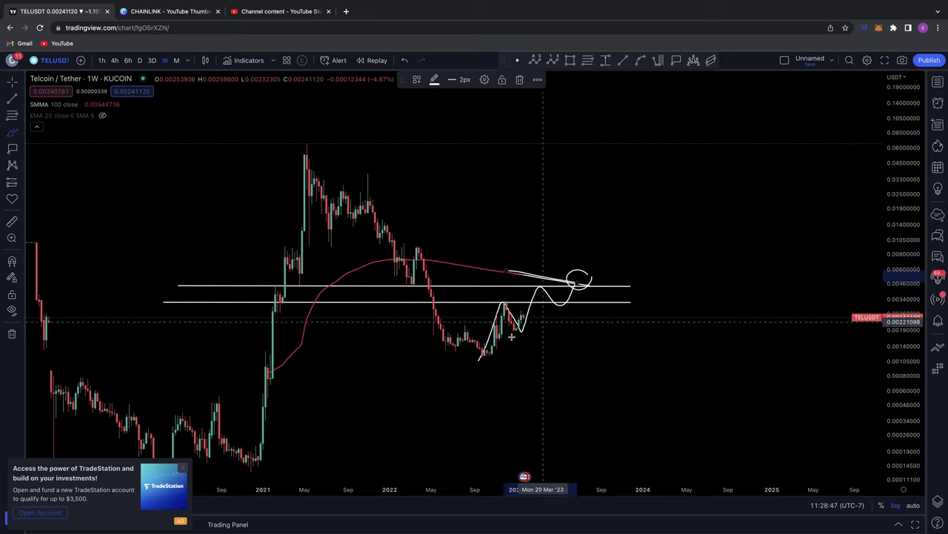
- Show the EMA 20 again and circle the recent pullback low, the late-2022 high and the early-2021 candles at the white lines
{"action": "left_click", "coordinate": [86, 115]}
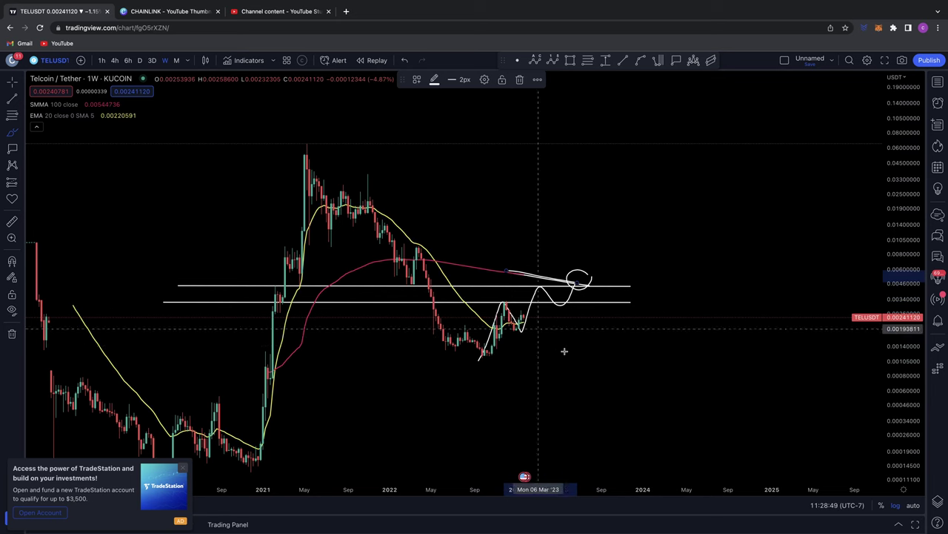
{"action": "mouse_move", "coordinate": [524, 313]}
{"action": "left_mouse_down"}
{"action": "mouse_move", "coordinate": [512, 326]}
{"action": "mouse_move", "coordinate": [532, 330]}
{"action": "mouse_move", "coordinate": [524, 314]}
{"action": "left_mouse_up"}
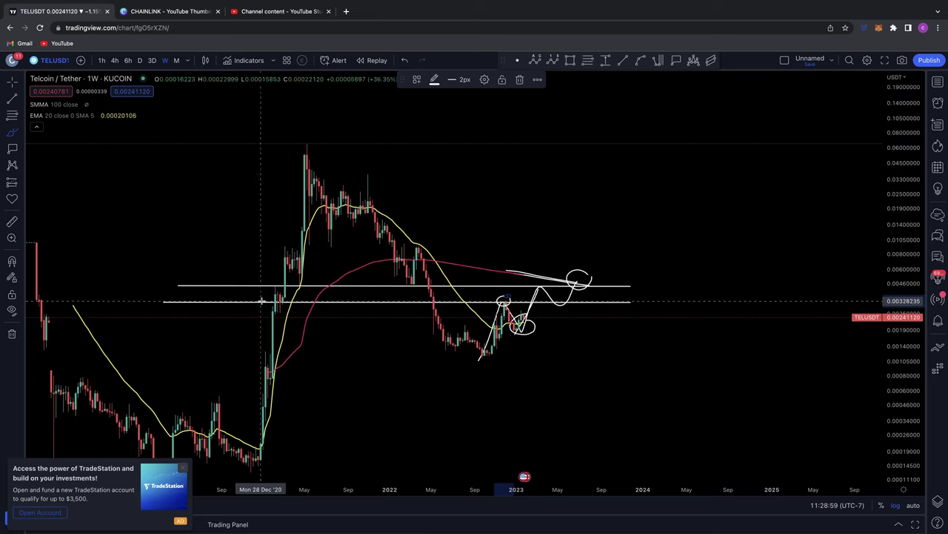
{"action": "mouse_move", "coordinate": [275, 293]}
{"action": "left_mouse_down"}
{"action": "mouse_move", "coordinate": [260, 295]}
{"action": "mouse_move", "coordinate": [279, 298]}
{"action": "mouse_move", "coordinate": [273, 293]}
{"action": "left_mouse_up"}
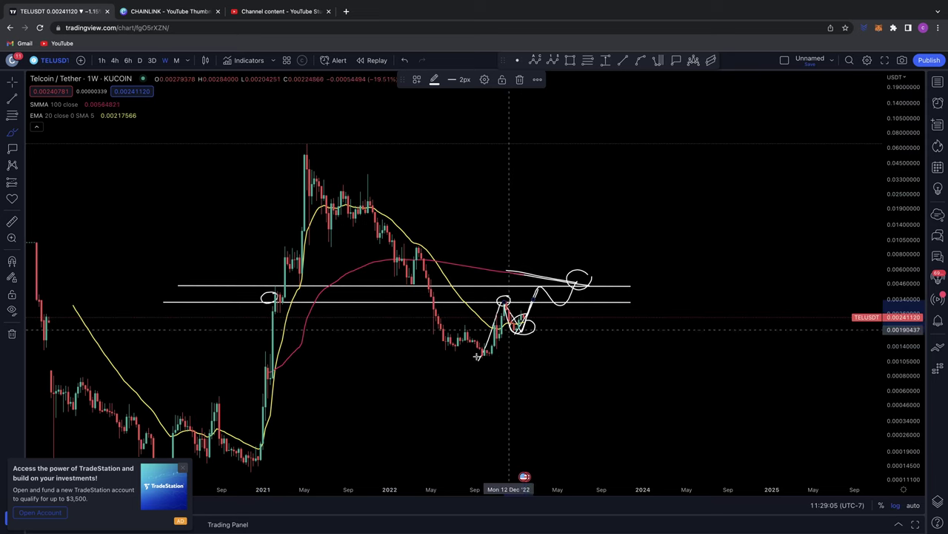
- Sketch arcs under the 2022 low and the higher pullback low, and retrace the projected path up to the circled SMMA meeting point
{"action": "left_click_drag", "start_coordinate": [463, 355], "coordinate": [504, 338]}
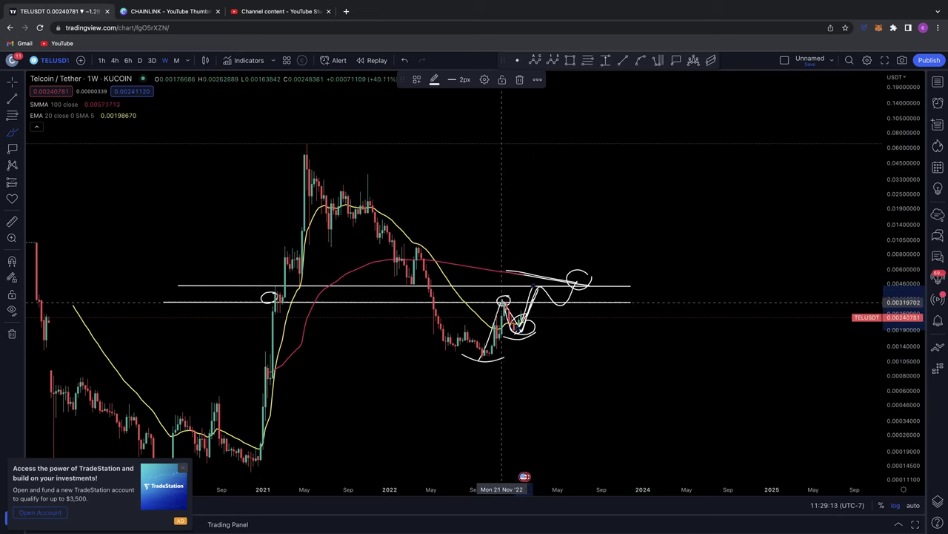
{"action": "left_click", "coordinate": [522, 334]}
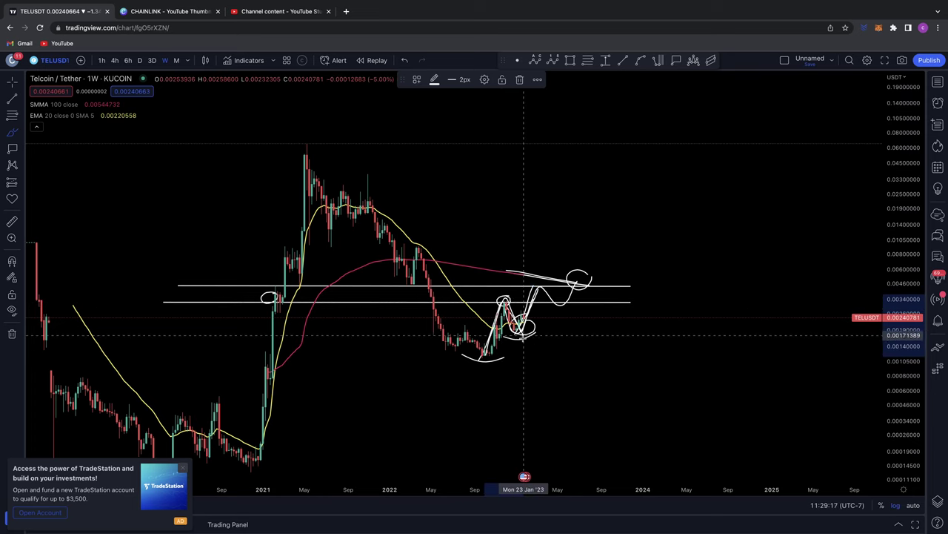
{"action": "mouse_move", "coordinate": [533, 301]}
{"action": "left_mouse_down"}
{"action": "mouse_move", "coordinate": [544, 276]}
{"action": "mouse_move", "coordinate": [560, 308]}
{"action": "mouse_move", "coordinate": [584, 273]}
{"action": "mouse_move", "coordinate": [571, 269]}
{"action": "mouse_move", "coordinate": [553, 286]}
{"action": "left_mouse_up"}
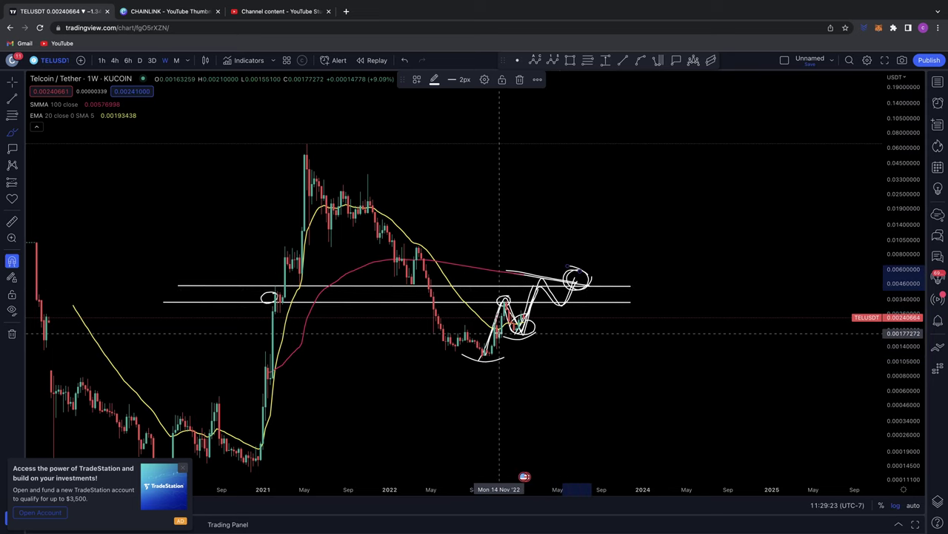
- Undo all the brush marks and the re-enabling of the EMA 20
{"action": "key", "text": "super+z"}
{"action": "key", "text": "super+z"}
{"action": "key", "text": "super+z"}
{"action": "key", "text": "super+z"}
{"action": "key", "text": "super+z"}
{"action": "key", "text": "super+z"}
{"action": "key", "text": "super+z"}
{"action": "key", "text": "super+z"}
{"action": "key", "text": "super+z"}
{"action": "key", "text": "super+z"}
{"action": "key", "text": "super+z"}
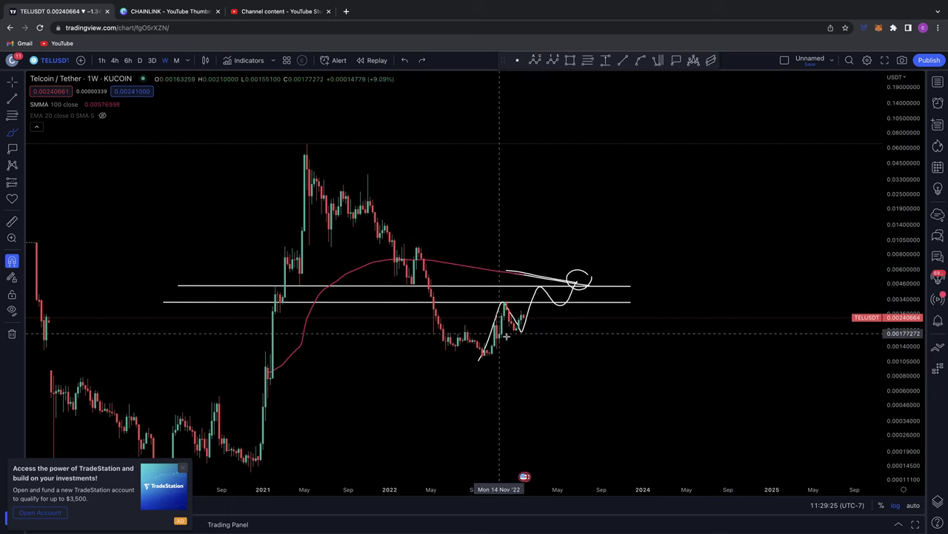
- Stretch the price scale and, with the Brush, trace the early-2021 rally into the white lines and circle its pullback on the lower line
{"action": "left_click_drag", "start_coordinate": [889, 388], "coordinate": [886, 342]}
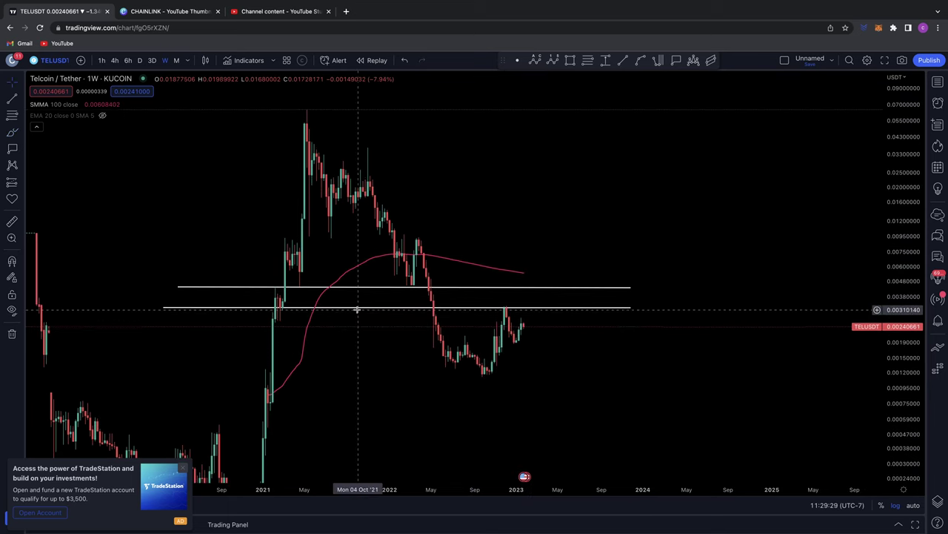
{"action": "left_click", "coordinate": [11, 136]}
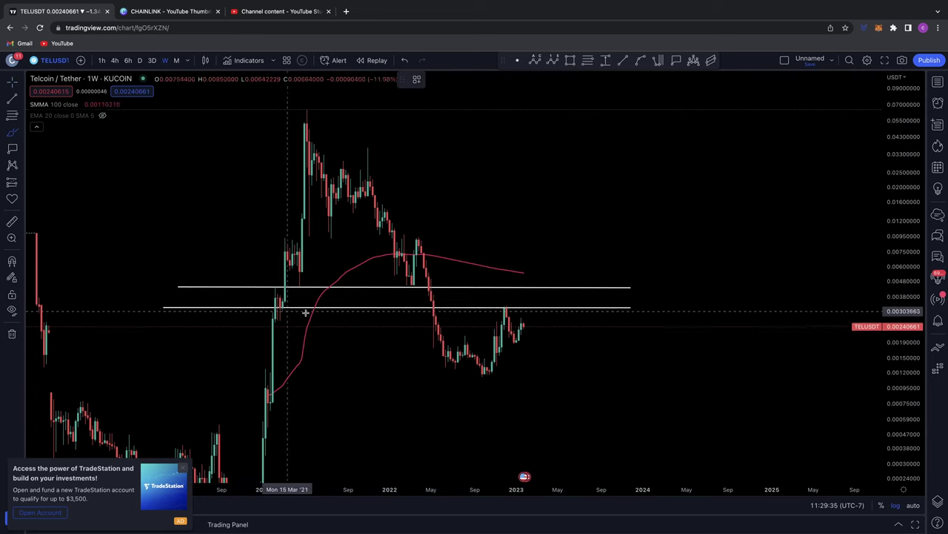
{"action": "mouse_move", "coordinate": [271, 419]}
{"action": "left_mouse_down"}
{"action": "mouse_move", "coordinate": [275, 303]}
{"action": "mouse_move", "coordinate": [284, 312]}
{"action": "left_mouse_up"}
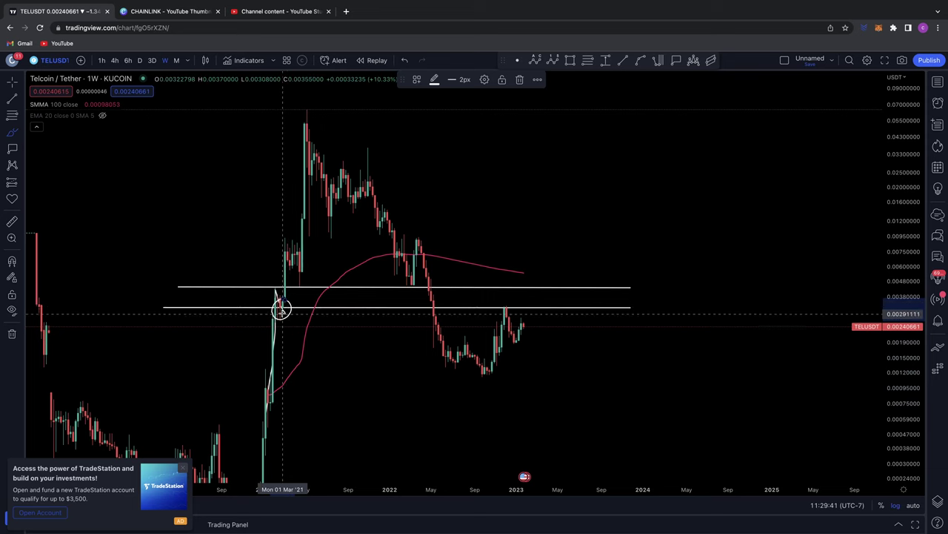
- Trace the price over the 2021 peak to the late-2022 high, circling touches on the white lines, and undo these brush strokes
{"action": "mouse_move", "coordinate": [282, 306]}
{"action": "left_mouse_down"}
{"action": "mouse_move", "coordinate": [307, 194]}
{"action": "mouse_move", "coordinate": [343, 172]}
{"action": "mouse_move", "coordinate": [297, 286]}
{"action": "mouse_move", "coordinate": [319, 252]}
{"action": "mouse_move", "coordinate": [380, 251]}
{"action": "mouse_move", "coordinate": [406, 285]}
{"action": "mouse_move", "coordinate": [420, 242]}
{"action": "mouse_move", "coordinate": [436, 337]}
{"action": "mouse_move", "coordinate": [466, 366]}
{"action": "mouse_move", "coordinate": [512, 312]}
{"action": "mouse_move", "coordinate": [505, 299]}
{"action": "left_mouse_up"}
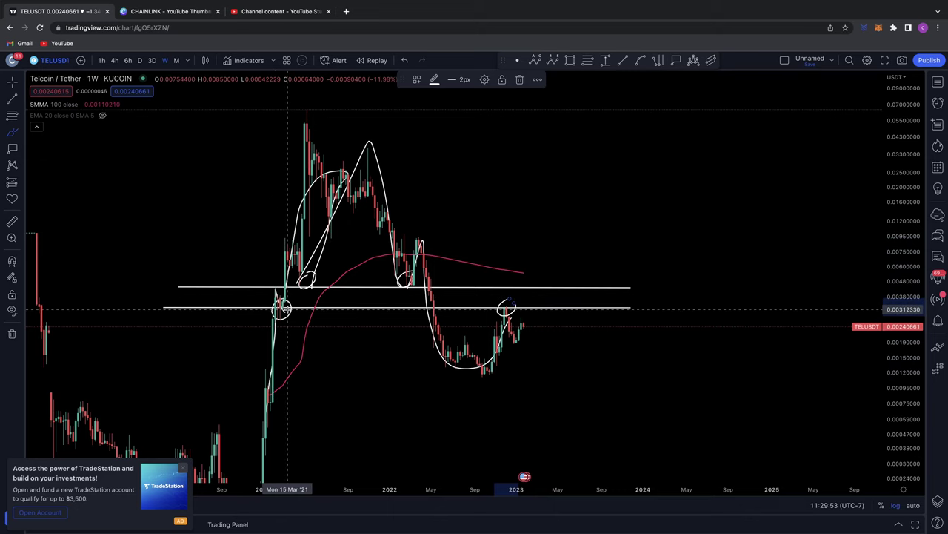
{"action": "mouse_move", "coordinate": [508, 306]}
{"action": "left_mouse_down"}
{"action": "mouse_move", "coordinate": [515, 342]}
{"action": "mouse_move", "coordinate": [536, 295]}
{"action": "left_mouse_up"}
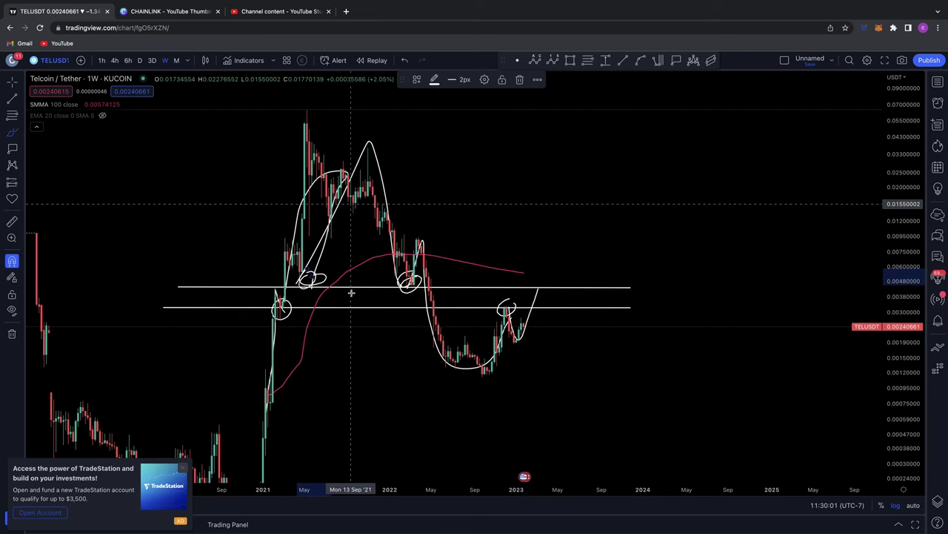
{"action": "key", "text": "ctrl+z"}
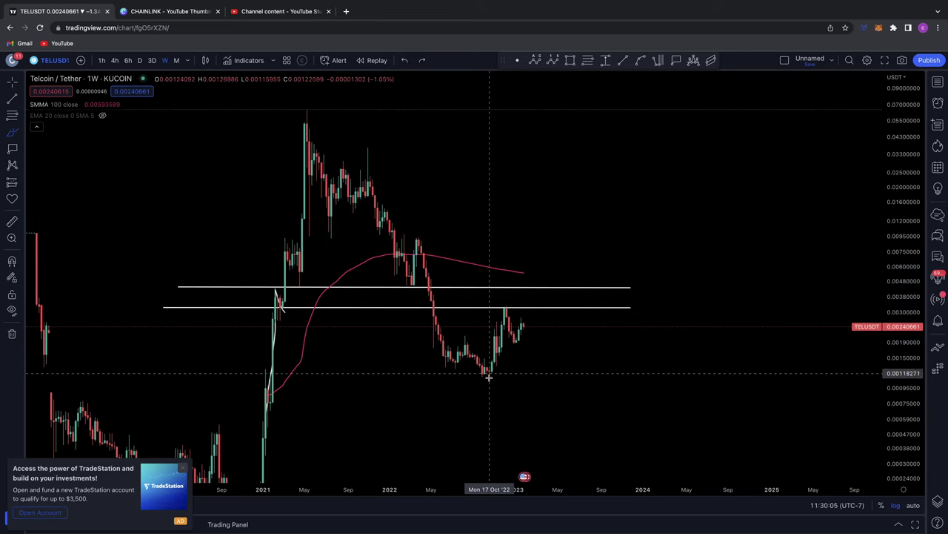
- Brush a path from the late-2022 low up to the upper white line, circling its end and the 2021 and 2022 lows on that line
{"action": "mouse_move", "coordinate": [487, 374]}
{"action": "left_mouse_down"}
{"action": "mouse_move", "coordinate": [509, 320]}
{"action": "mouse_move", "coordinate": [521, 346]}
{"action": "mouse_move", "coordinate": [531, 318]}
{"action": "left_mouse_up"}
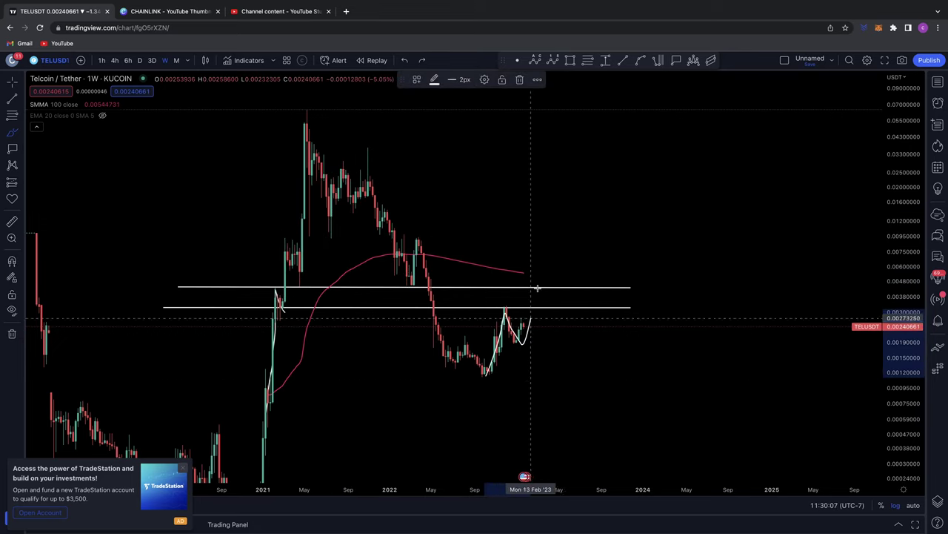
{"action": "left_click_drag", "start_coordinate": [552, 280], "coordinate": [535, 279]}
{"action": "left_click_drag", "start_coordinate": [417, 274], "coordinate": [426, 291]}
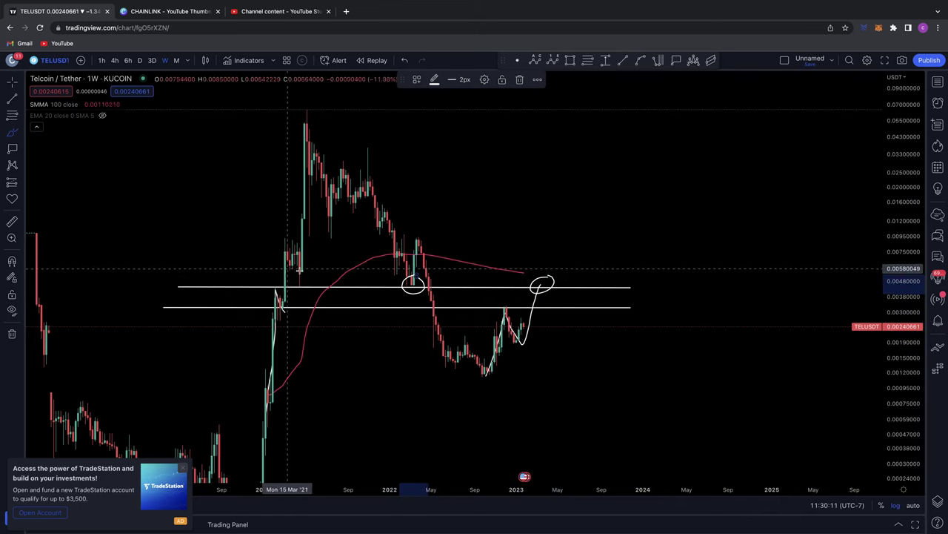
{"action": "left_click_drag", "start_coordinate": [307, 276], "coordinate": [302, 284]}
- Sketch an arc over the 2021 peak and another beneath the 2022 low up to the circled target, and undo all the brush marks
{"action": "mouse_move", "coordinate": [298, 244]}
{"action": "left_mouse_down"}
{"action": "mouse_move", "coordinate": [342, 171]}
{"action": "mouse_move", "coordinate": [398, 258]}
{"action": "left_mouse_up"}
{"action": "mouse_move", "coordinate": [415, 343]}
{"action": "left_mouse_down"}
{"action": "mouse_move", "coordinate": [443, 367]}
{"action": "mouse_move", "coordinate": [510, 368]}
{"action": "mouse_move", "coordinate": [539, 297]}
{"action": "left_mouse_up"}
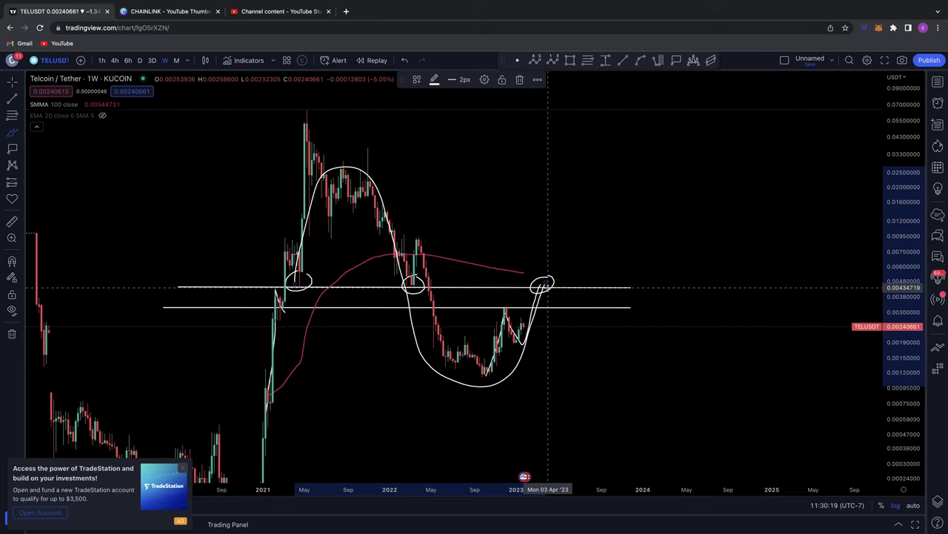
{"action": "key", "text": "ctrl+z"}
{"action": "key", "text": "ctrl+z"}
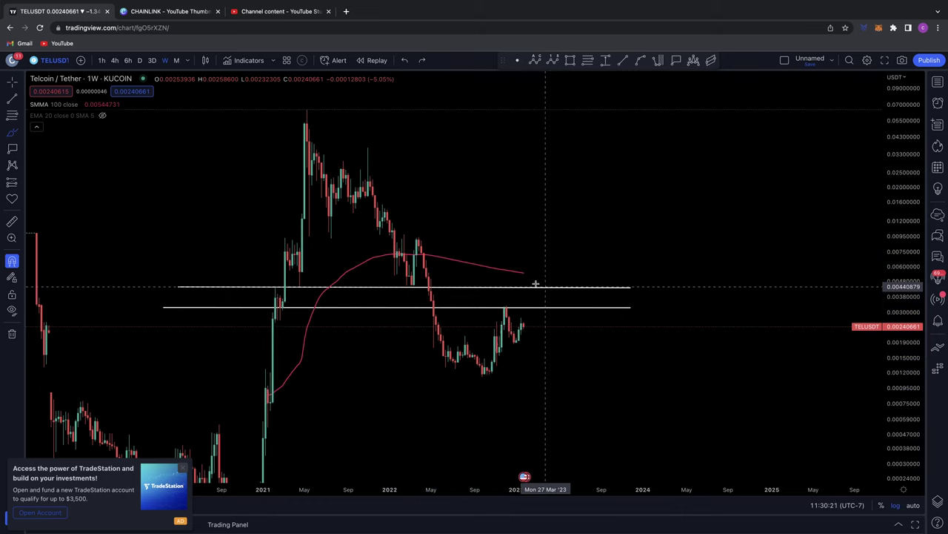
- Brush an SMMA extension and a projected price path to a circled meeting point, and circle the 2022 and 2021 lows at the upper line
{"action": "left_click_drag", "start_coordinate": [520, 272], "coordinate": [540, 277]}
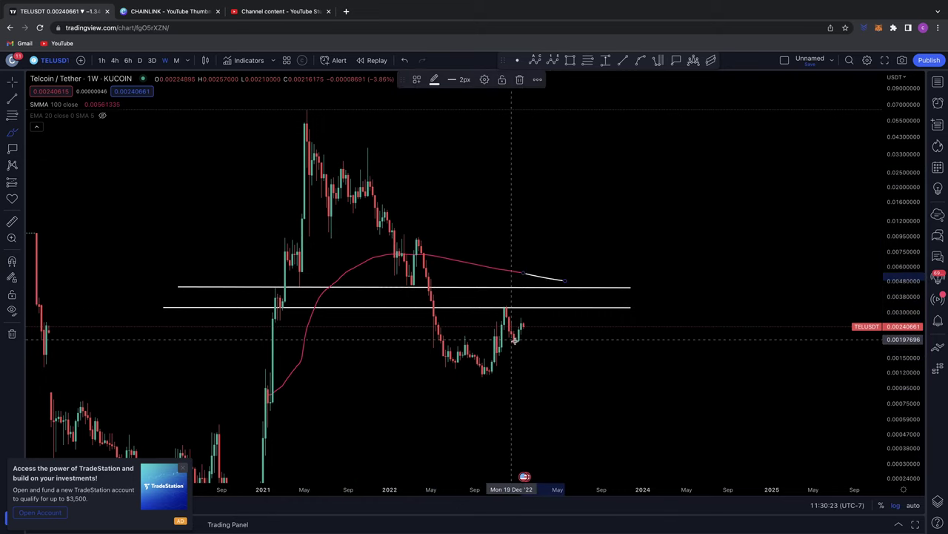
{"action": "mouse_move", "coordinate": [517, 339]}
{"action": "left_mouse_down"}
{"action": "mouse_move", "coordinate": [535, 290]}
{"action": "mouse_move", "coordinate": [571, 274]}
{"action": "left_mouse_up"}
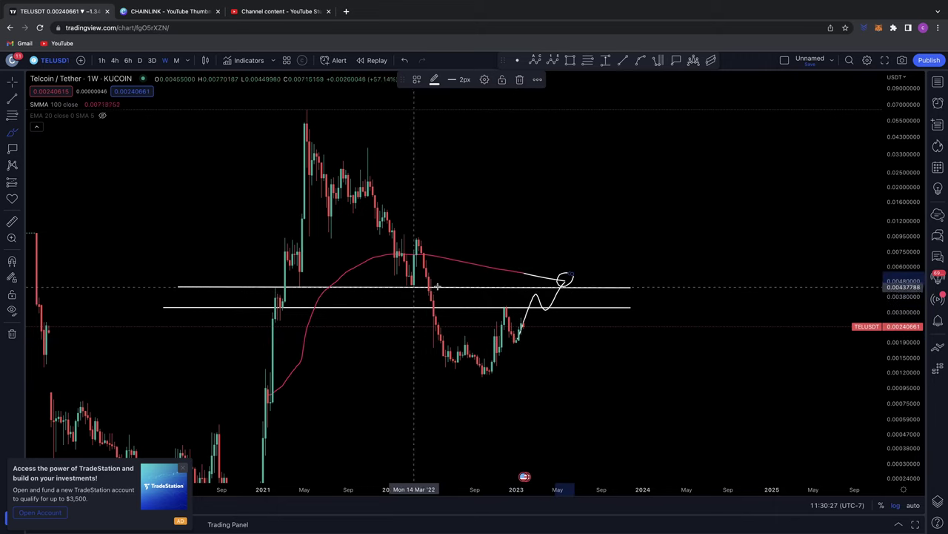
{"action": "mouse_move", "coordinate": [404, 281]}
{"action": "left_mouse_down"}
{"action": "mouse_move", "coordinate": [425, 283]}
{"action": "mouse_move", "coordinate": [407, 281]}
{"action": "left_mouse_up"}
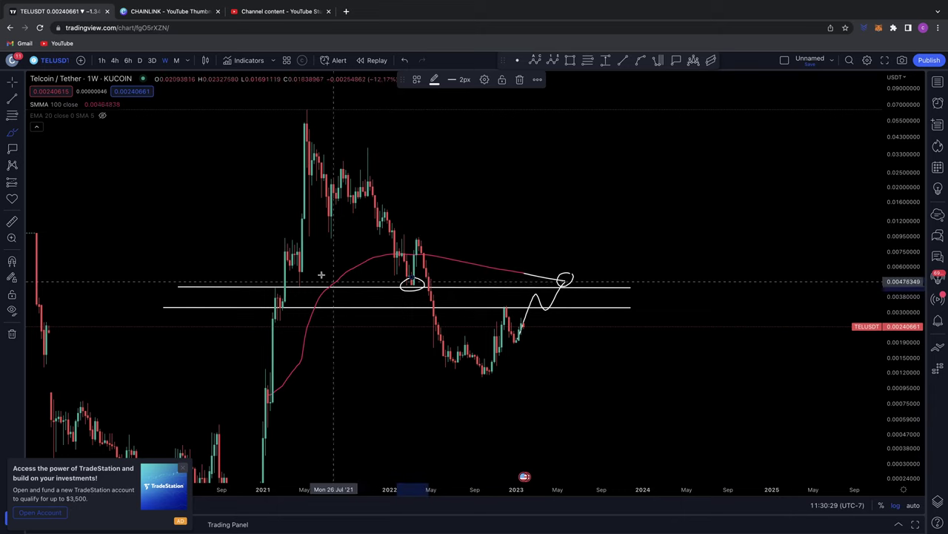
{"action": "left_click_drag", "start_coordinate": [292, 267], "coordinate": [301, 281]}
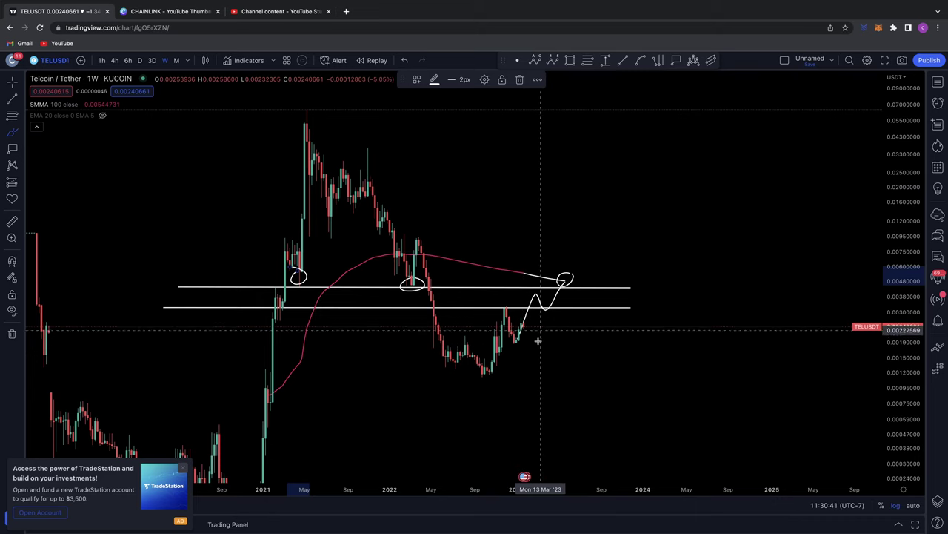
- Circle the late-2022 high at the lower white line, undo that mark, and retrace the projected path up to the SMMA meeting point
{"action": "left_click_drag", "start_coordinate": [507, 299], "coordinate": [508, 301]}
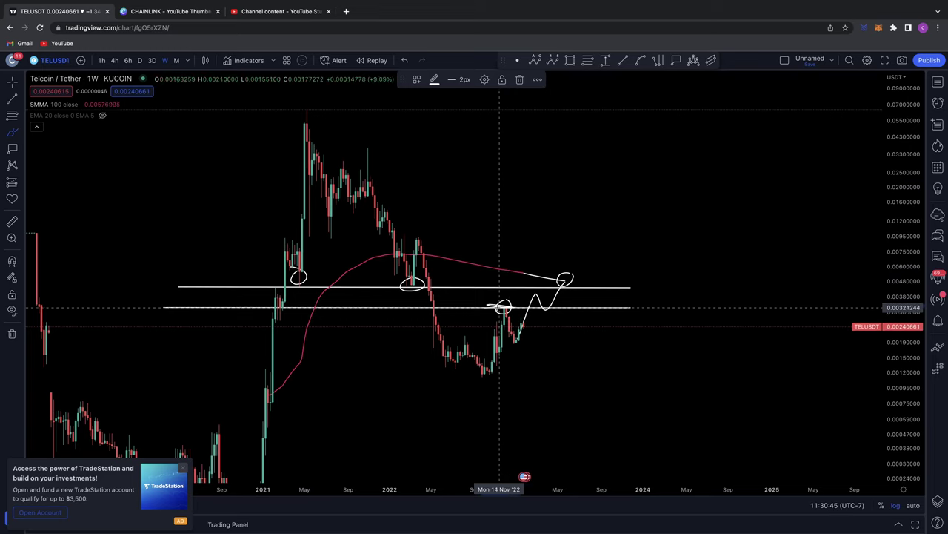
{"action": "key", "text": "super+z"}
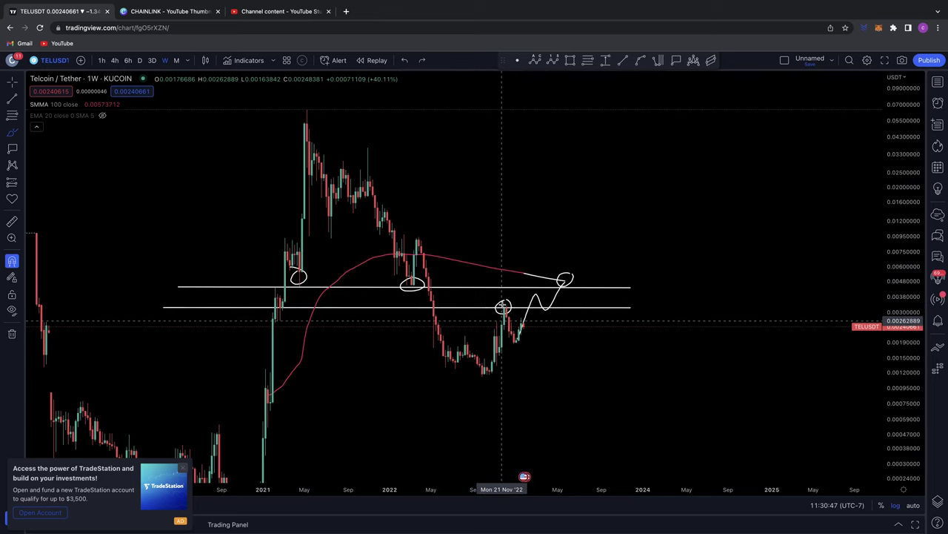
{"action": "left_click_drag", "start_coordinate": [519, 339], "coordinate": [536, 290]}
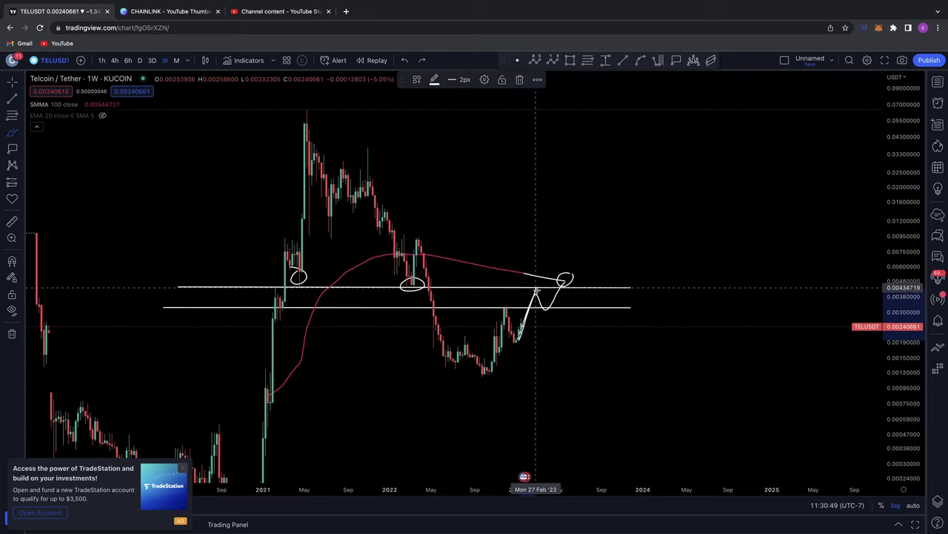
- Measure the percentage move from the current price up to the upper white line, and clear the measurement
{"action": "left_click", "coordinate": [12, 222]}
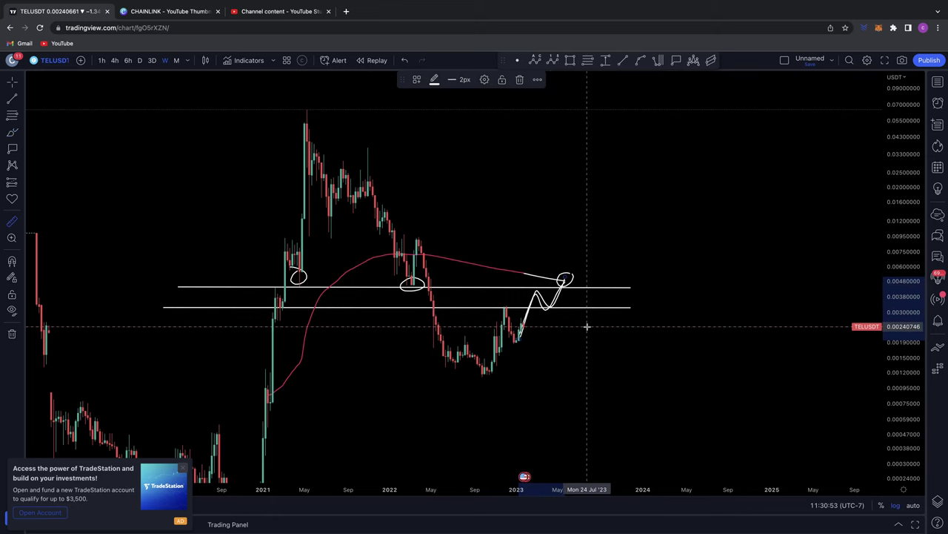
{"action": "left_click", "coordinate": [587, 326]}
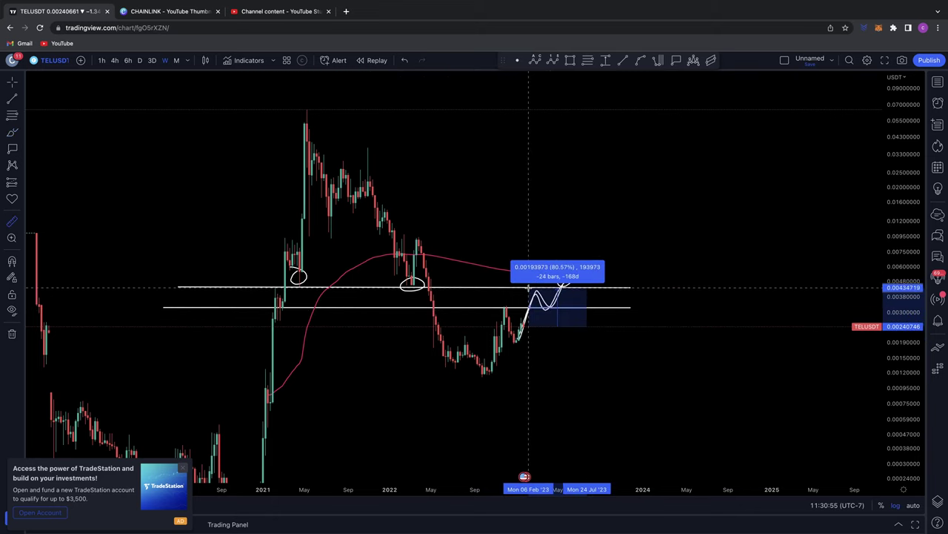
{"action": "left_click", "coordinate": [591, 363]}
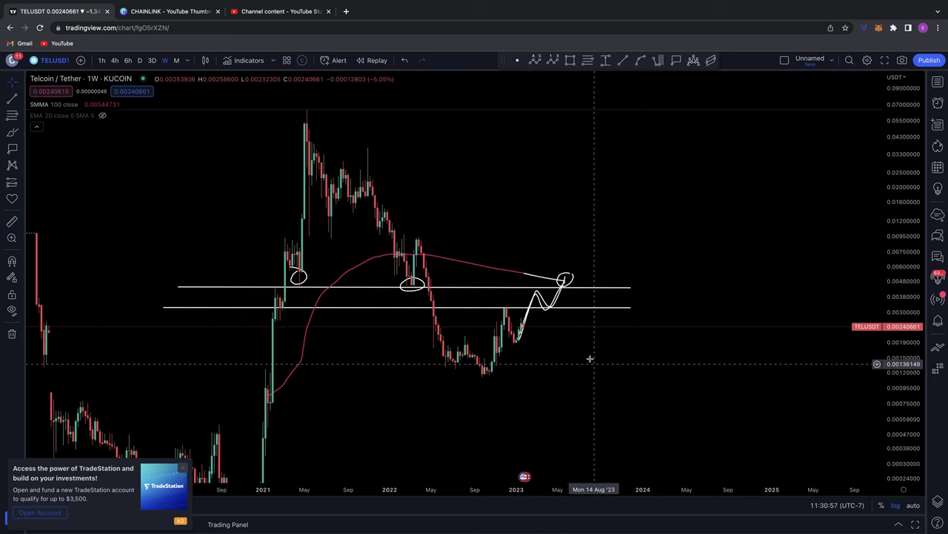
- Brush a rejection falling from the SMMA meeting point and a support line beneath the circled late-2022 low, and undo these marks
{"action": "left_click", "coordinate": [12, 133]}
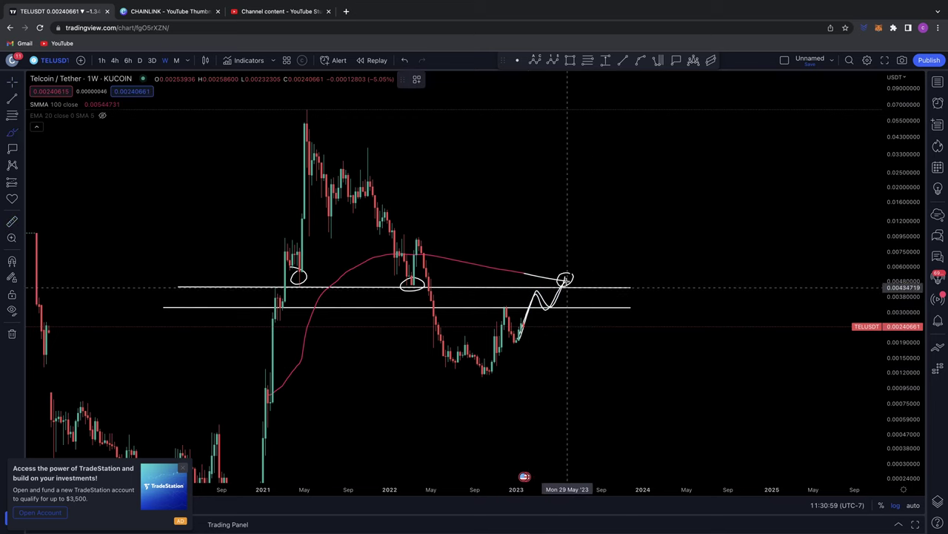
{"action": "mouse_move", "coordinate": [567, 279]}
{"action": "left_mouse_down"}
{"action": "mouse_move", "coordinate": [572, 300]}
{"action": "mouse_move", "coordinate": [591, 298]}
{"action": "mouse_move", "coordinate": [606, 360]}
{"action": "left_mouse_up"}
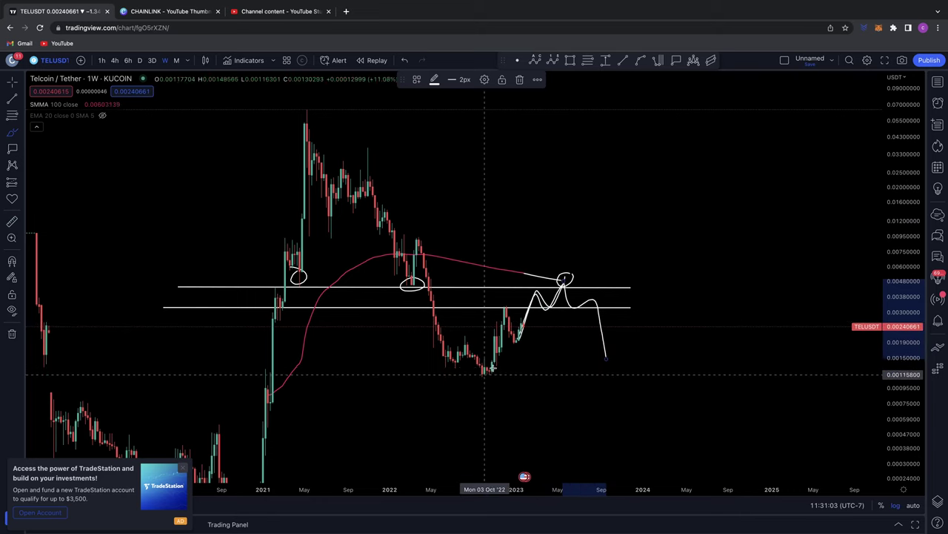
{"action": "mouse_move", "coordinate": [485, 368]}
{"action": "left_mouse_down"}
{"action": "mouse_move", "coordinate": [468, 378]}
{"action": "mouse_move", "coordinate": [480, 367]}
{"action": "mouse_move", "coordinate": [661, 385]}
{"action": "left_mouse_up"}
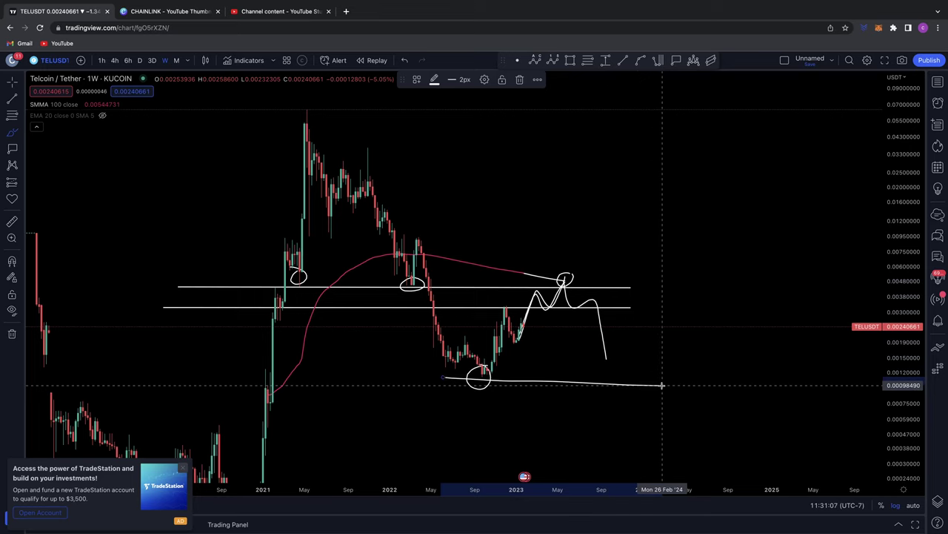
{"action": "key", "text": "ctrl+z"}
{"action": "key", "text": "ctrl+z"}
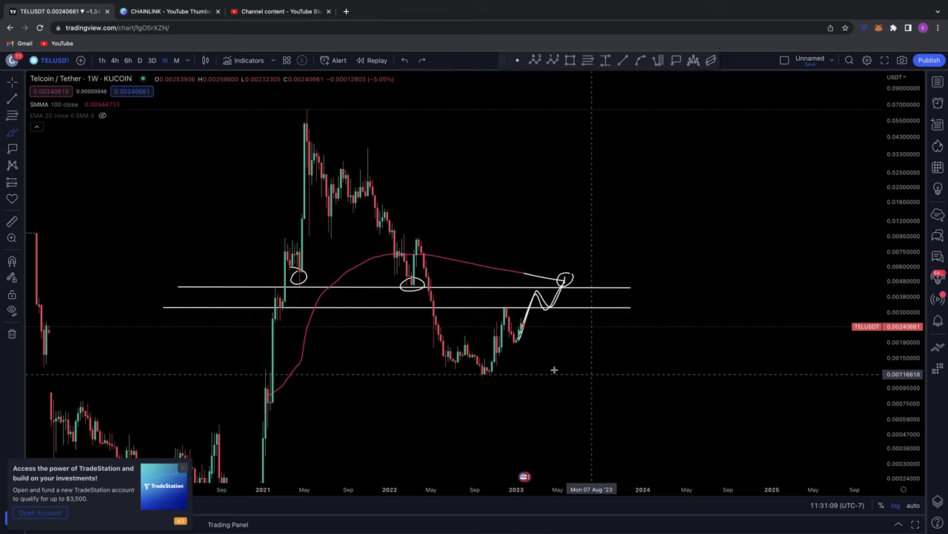
- Place an ABC Elliott correction from the May 2021 peak to the October 2022 low, the SMMA meeting point and mid-2024, and undo it
{"action": "left_click", "coordinate": [535, 60]}
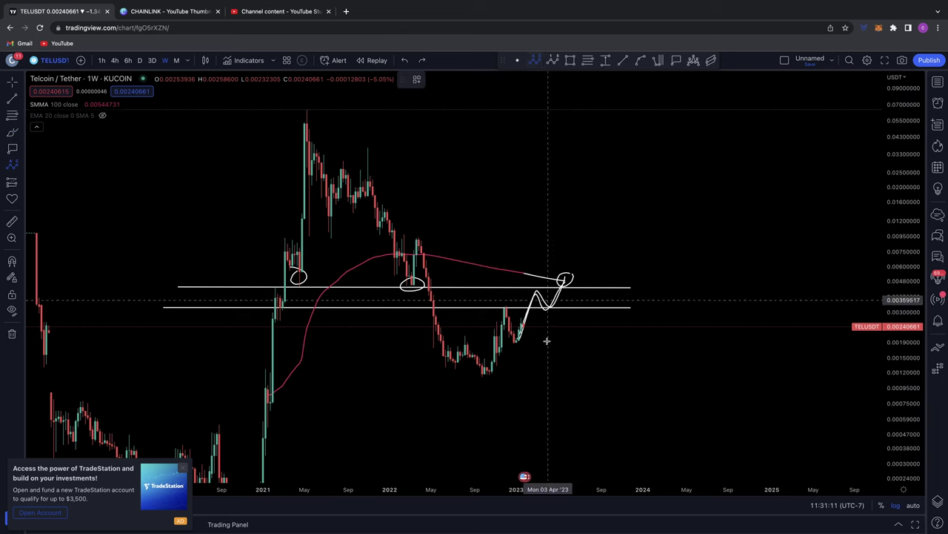
{"action": "left_click", "coordinate": [304, 109]}
{"action": "left_click", "coordinate": [484, 378]}
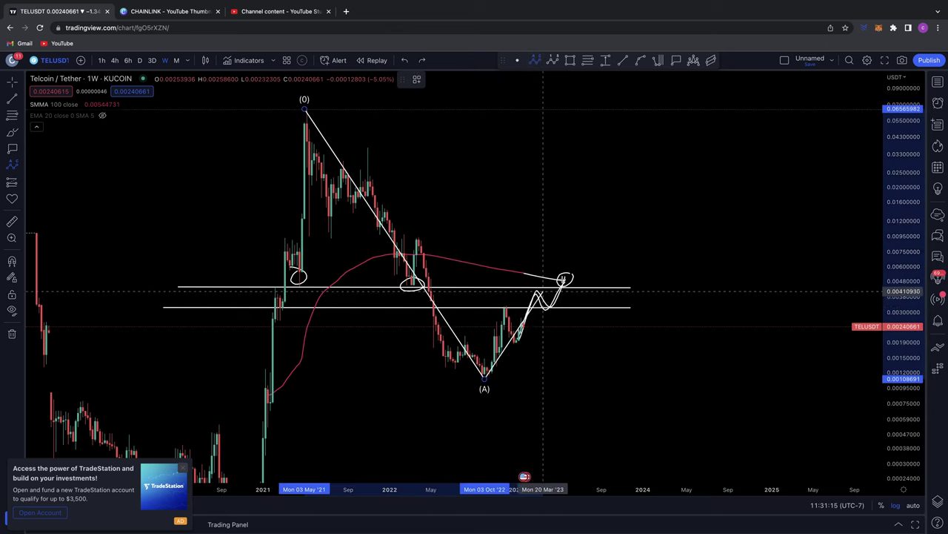
{"action": "left_click", "coordinate": [567, 278]}
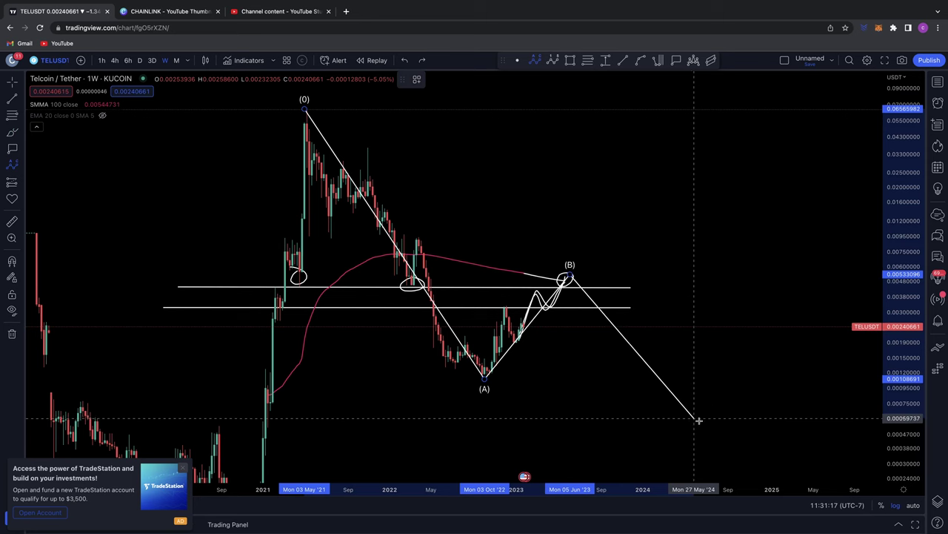
{"action": "left_click", "coordinate": [698, 421]}
{"action": "scroll", "coordinate": [716, 356], "scroll_direction": "right", "scroll_amount": 2}
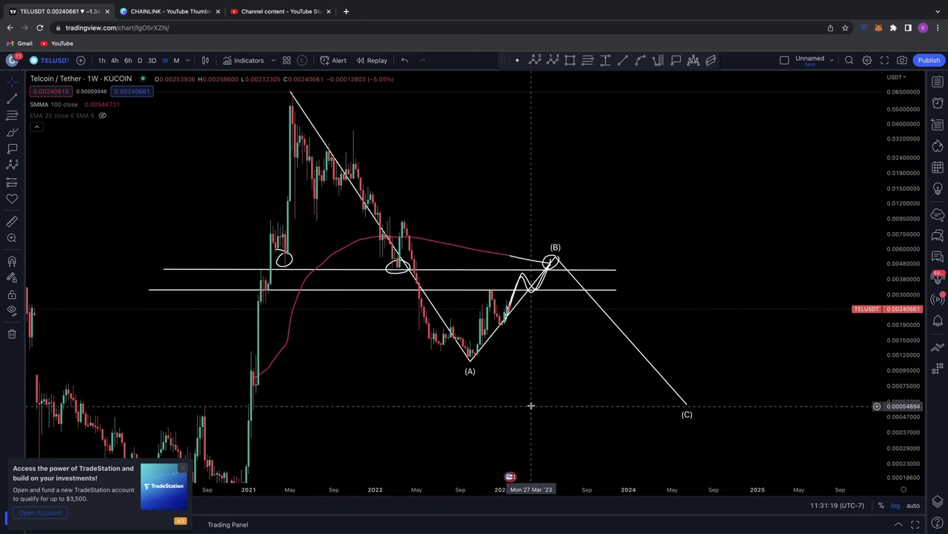
{"action": "key", "text": "ctrl+z"}
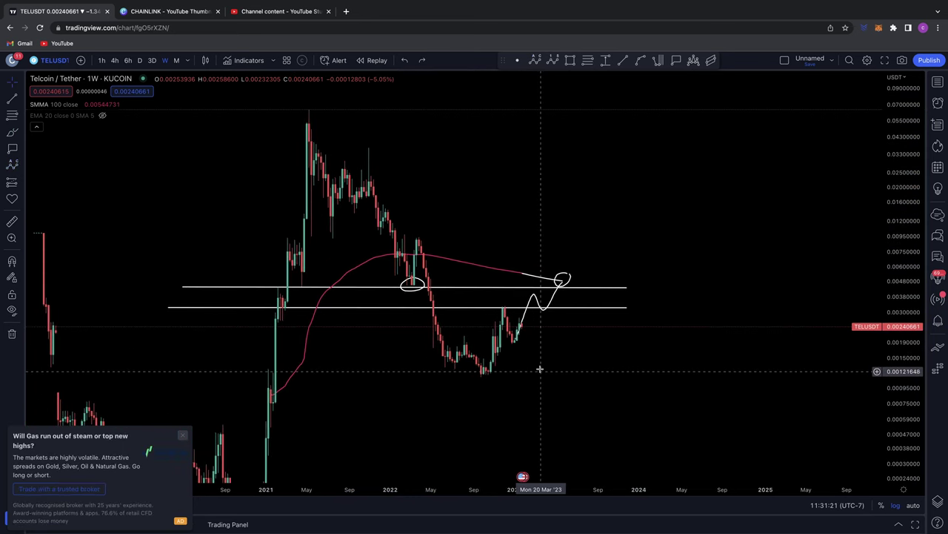
- Circle the 2021 and 2022 lows at the upper white line with the Brush
{"action": "left_click", "coordinate": [11, 134]}
{"action": "left_click_drag", "start_coordinate": [299, 269], "coordinate": [296, 271]}
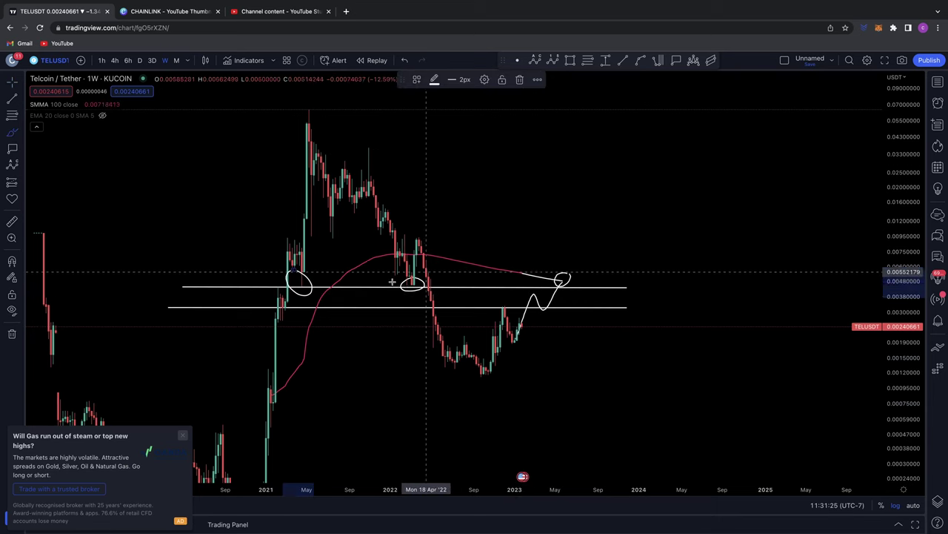
{"action": "left_click_drag", "start_coordinate": [410, 271], "coordinate": [412, 274]}
- Brush a path from the 2022 low to the upper line, a higher low and another rise, with a rising support line beneath both lows
{"action": "left_click_drag", "start_coordinate": [485, 373], "coordinate": [548, 284]}
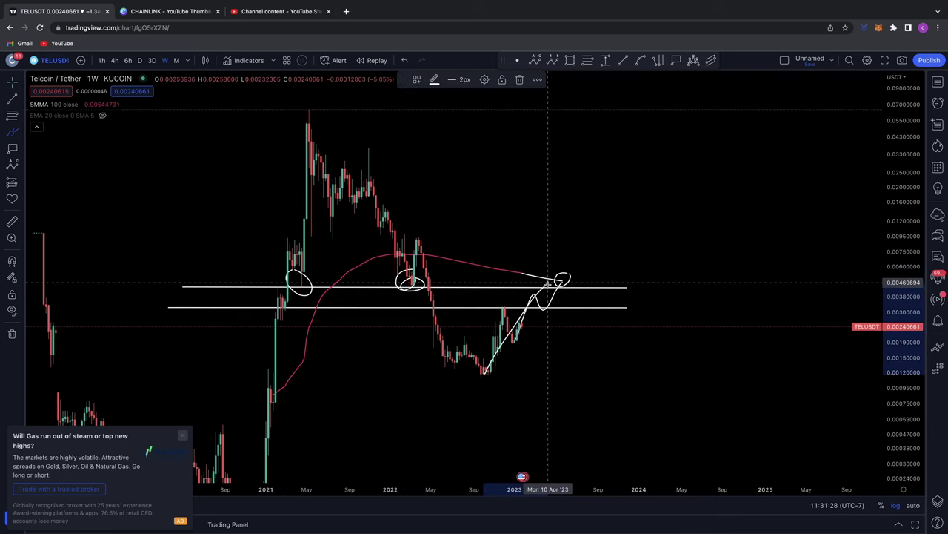
{"action": "mouse_move", "coordinate": [569, 325]}
{"action": "left_mouse_down"}
{"action": "mouse_move", "coordinate": [583, 346]}
{"action": "mouse_move", "coordinate": [626, 281]}
{"action": "left_mouse_up"}
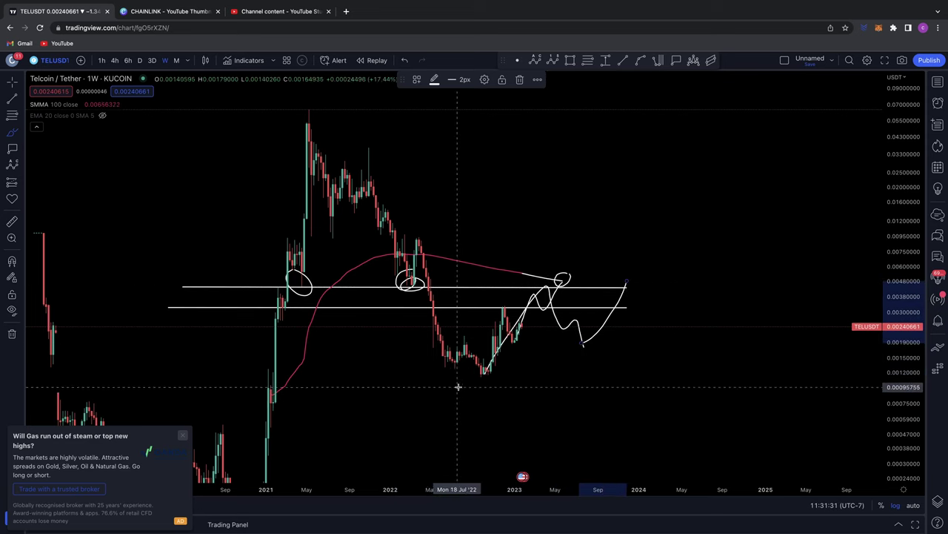
{"action": "left_click_drag", "start_coordinate": [458, 386], "coordinate": [671, 302]}
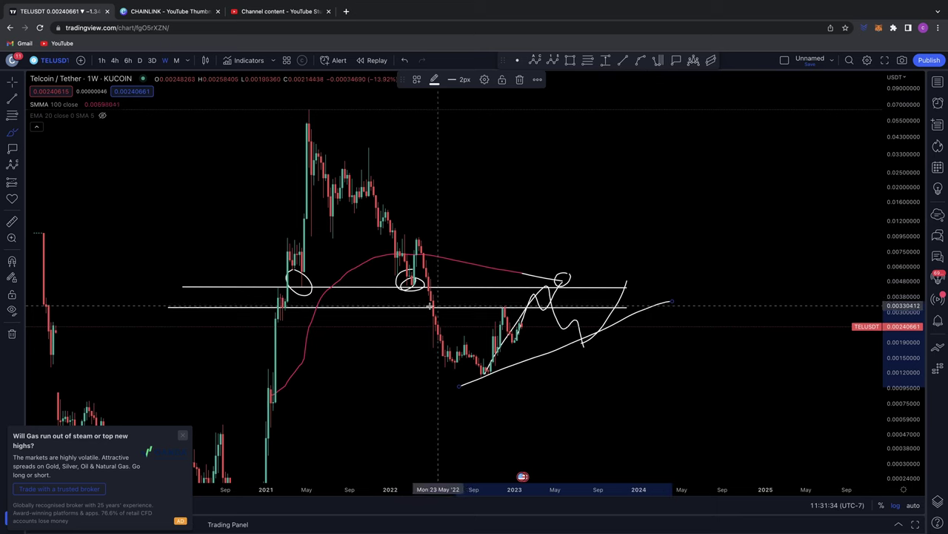
- Trace the double-bottom curve to a circled point on the upper line and extend it into a breakout, circling the 2021 peak for comparison
{"action": "mouse_move", "coordinate": [428, 292]}
{"action": "left_mouse_down"}
{"action": "mouse_move", "coordinate": [434, 326]}
{"action": "mouse_move", "coordinate": [461, 367]}
{"action": "mouse_move", "coordinate": [495, 363]}
{"action": "mouse_move", "coordinate": [529, 289]}
{"action": "mouse_move", "coordinate": [577, 333]}
{"action": "mouse_move", "coordinate": [627, 281]}
{"action": "left_mouse_up"}
{"action": "mouse_move", "coordinate": [417, 286]}
{"action": "left_mouse_down"}
{"action": "mouse_move", "coordinate": [304, 281]}
{"action": "mouse_move", "coordinate": [391, 282]}
{"action": "left_mouse_up"}
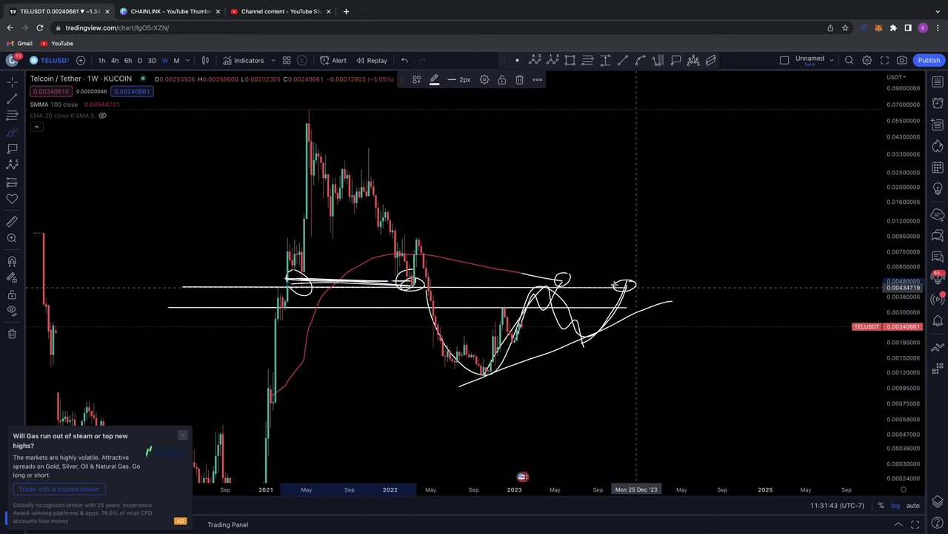
{"action": "mouse_move", "coordinate": [627, 280]}
{"action": "left_mouse_down"}
{"action": "mouse_move", "coordinate": [675, 218]}
{"action": "mouse_move", "coordinate": [693, 234]}
{"action": "left_mouse_up"}
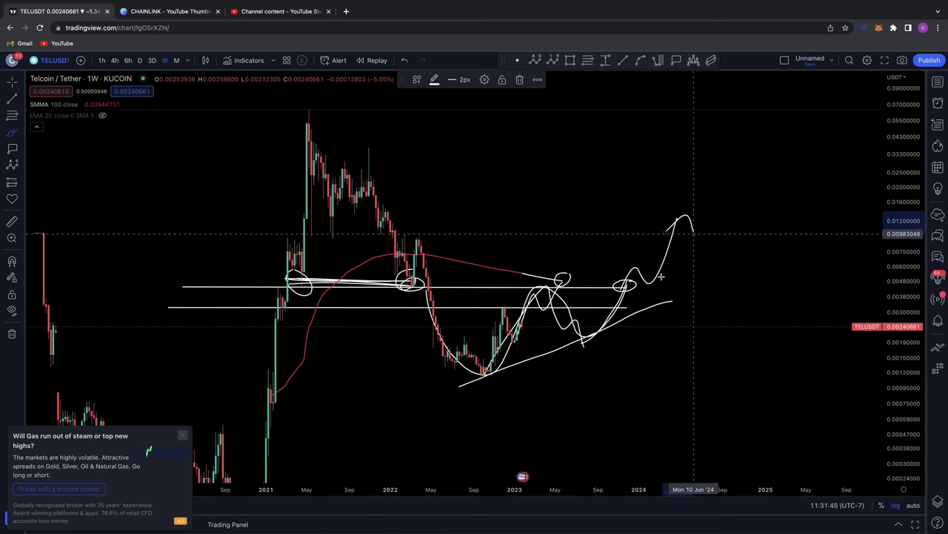
{"action": "mouse_move", "coordinate": [304, 125]}
{"action": "left_mouse_down"}
{"action": "mouse_move", "coordinate": [321, 97]}
{"action": "mouse_move", "coordinate": [307, 123]}
{"action": "left_mouse_up"}
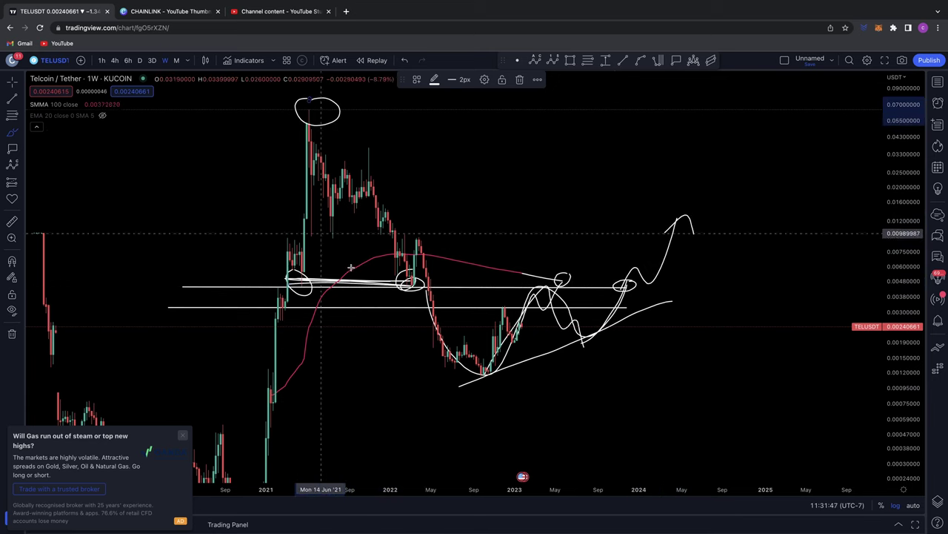
- Undo the brush marks back to the SMMA extension and the projected path to its circled meeting point
{"action": "key", "text": "ctrl+z"}
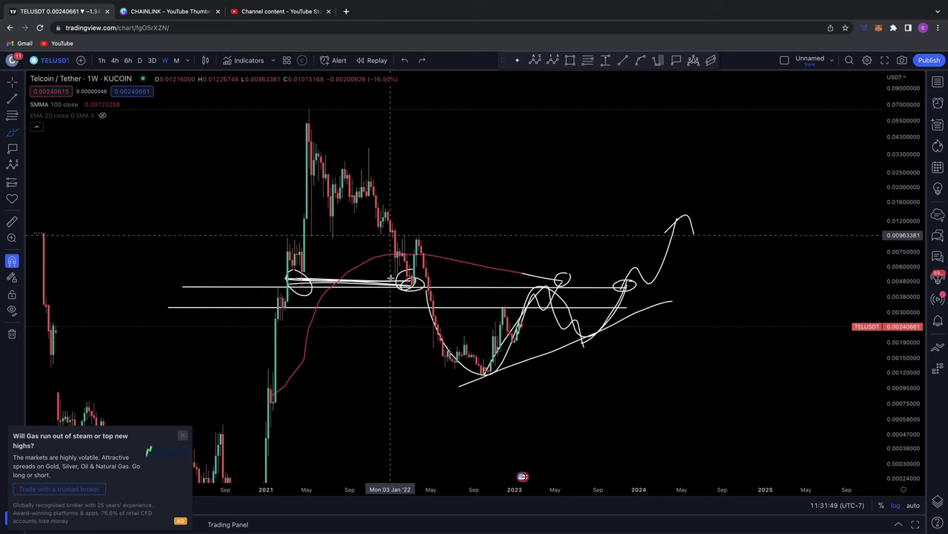
{"action": "key", "text": "ctrl+z"}
{"action": "key", "text": "ctrl+z"}
{"action": "key", "text": "ctrl+z"}
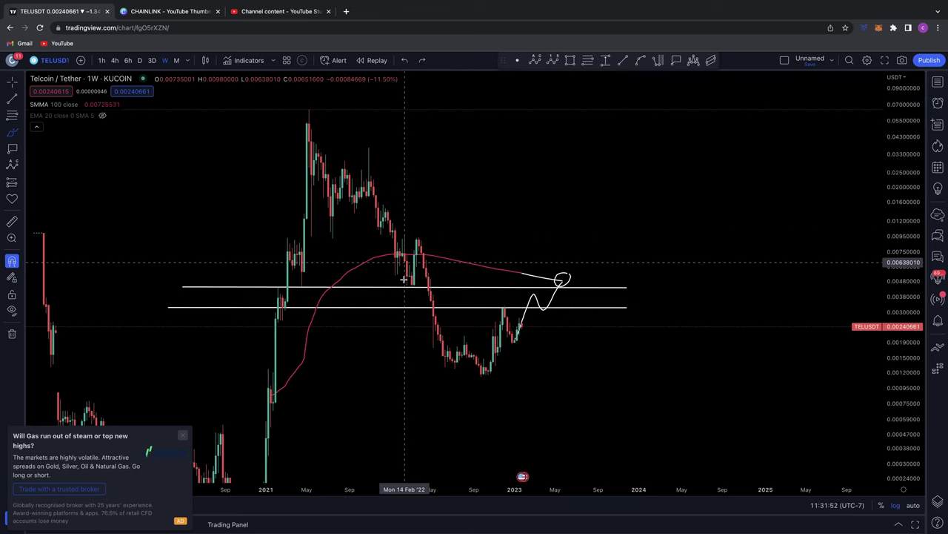
- Replace the SMMA extension with one curving down to the upper white line, and brush a projected path meeting it at a circled point
{"action": "key", "text": "ctrl+z"}
{"action": "left_click_drag", "start_coordinate": [509, 271], "coordinate": [572, 285]}
{"action": "left_click_drag", "start_coordinate": [515, 341], "coordinate": [534, 287]}
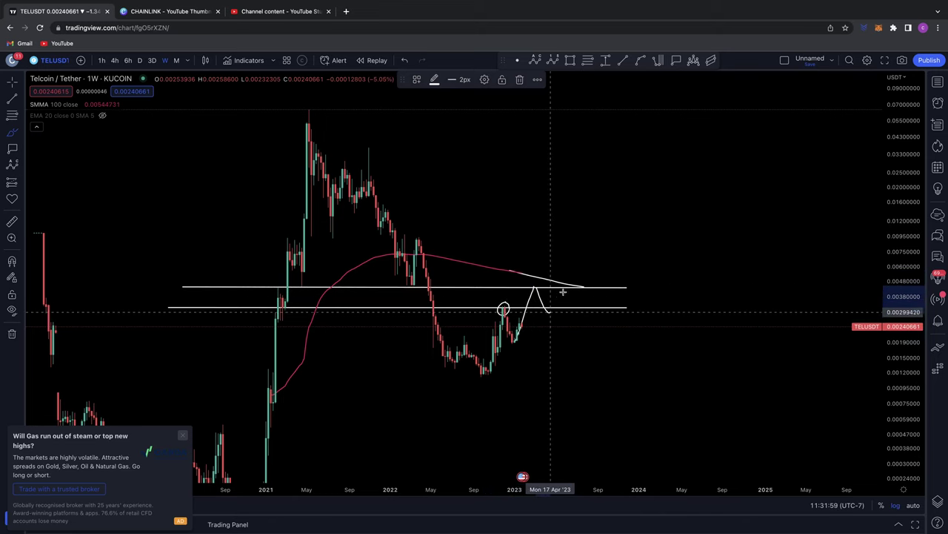
{"action": "mouse_move", "coordinate": [582, 280]}
{"action": "left_mouse_down"}
{"action": "mouse_move", "coordinate": [561, 283]}
{"action": "mouse_move", "coordinate": [580, 280]}
{"action": "left_mouse_up"}
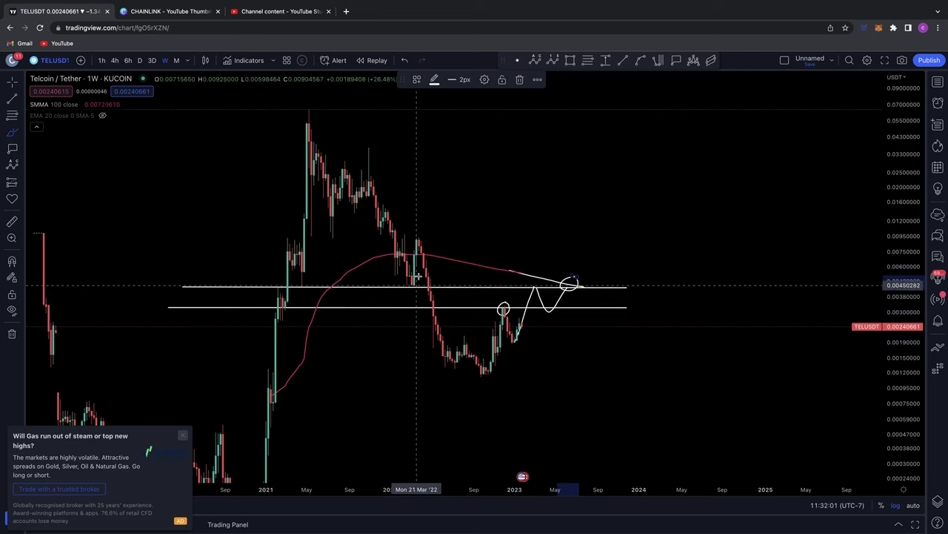
- Circle the 2022 and 2021 lows at the upper white line and place a 0.00437788 price label just beyond the projected meeting point
{"action": "left_click_drag", "start_coordinate": [418, 284], "coordinate": [415, 275]}
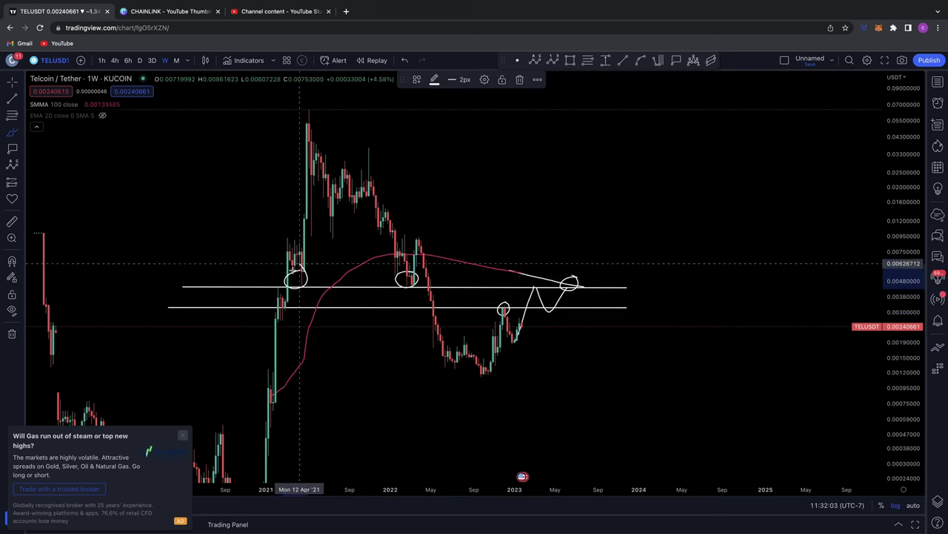
{"action": "left_click", "coordinate": [676, 60]}
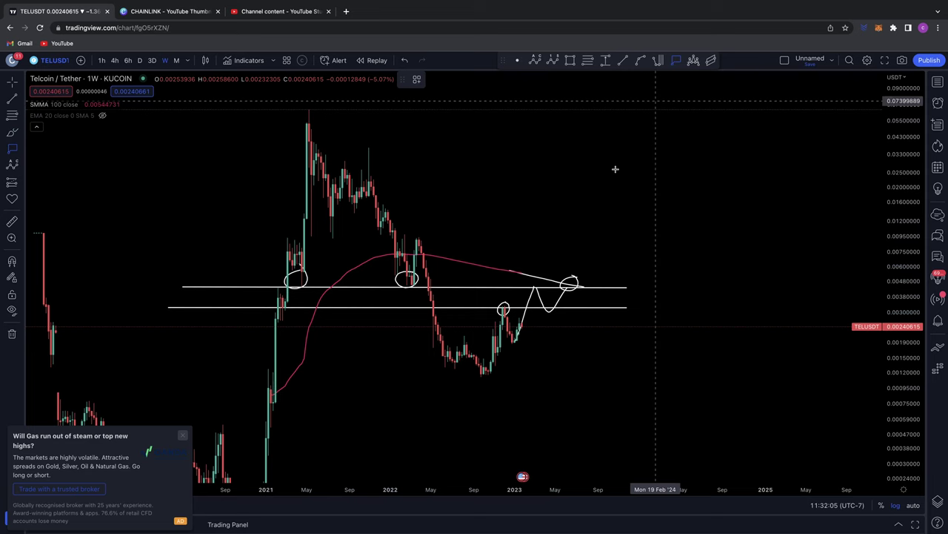
{"action": "left_click", "coordinate": [594, 286]}
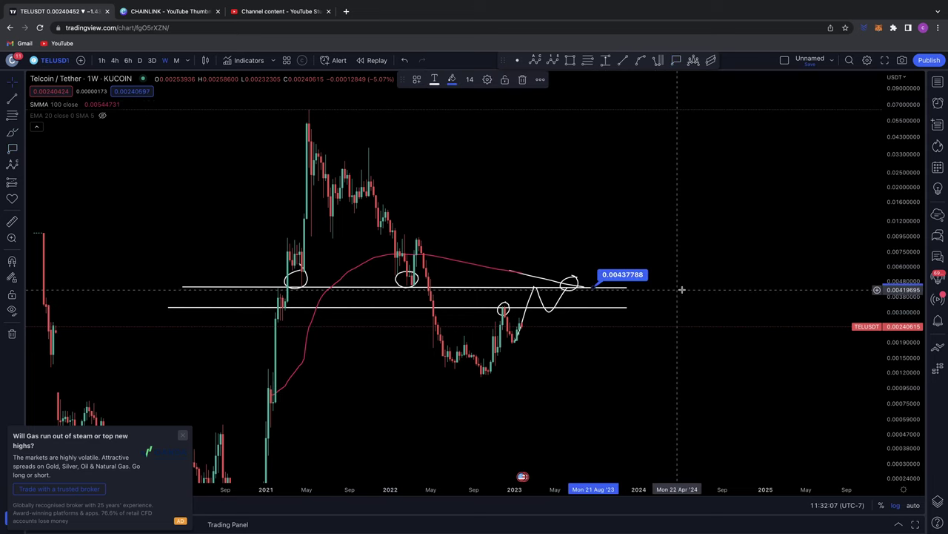
- Measure the percentage rise from the current price level to the upper white line
{"action": "left_click", "coordinate": [12, 221]}
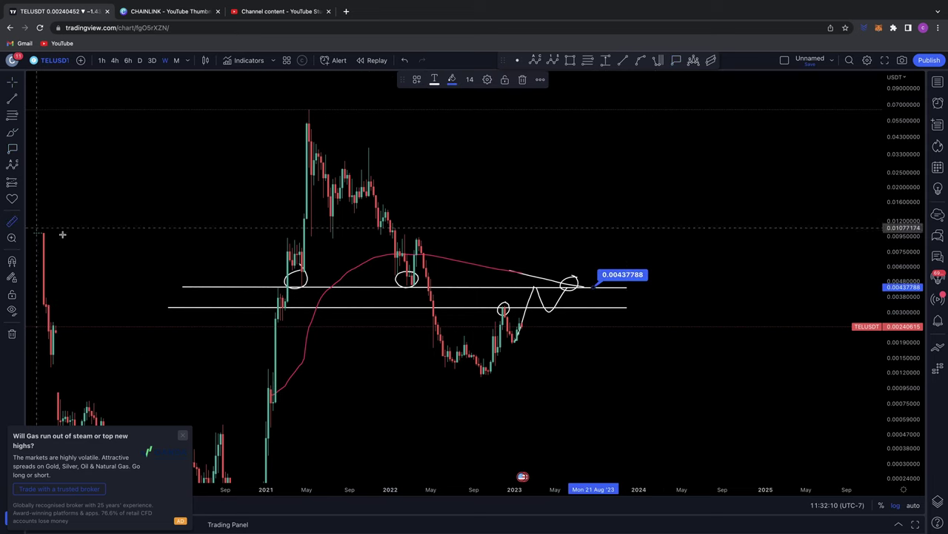
{"action": "left_click", "coordinate": [614, 327]}
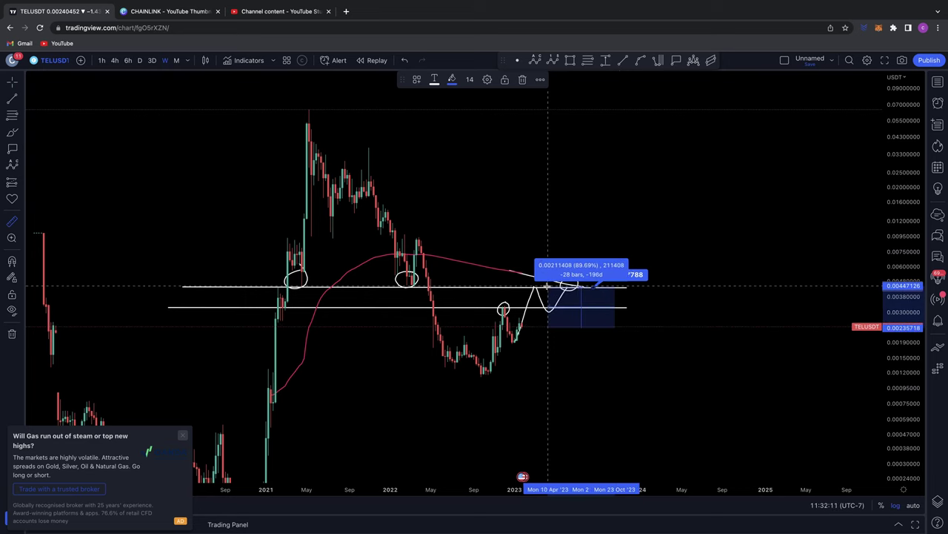
{"action": "left_click", "coordinate": [546, 286]}
{"action": "left_click", "coordinate": [684, 350]}
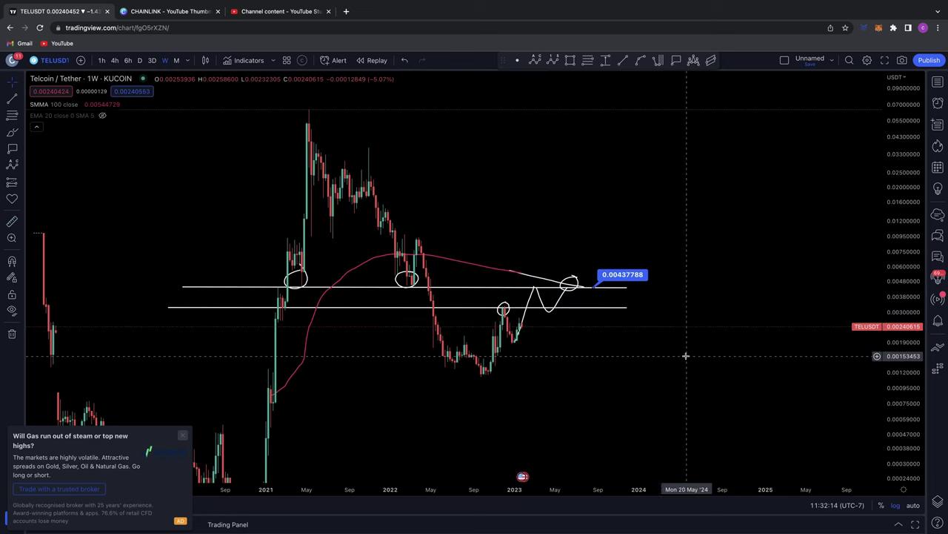
- Try a rising trend line from the September 2022 low to the circled meeting point with a brushed zigzag of higher highs above it
{"action": "key", "text": "alt+t"}
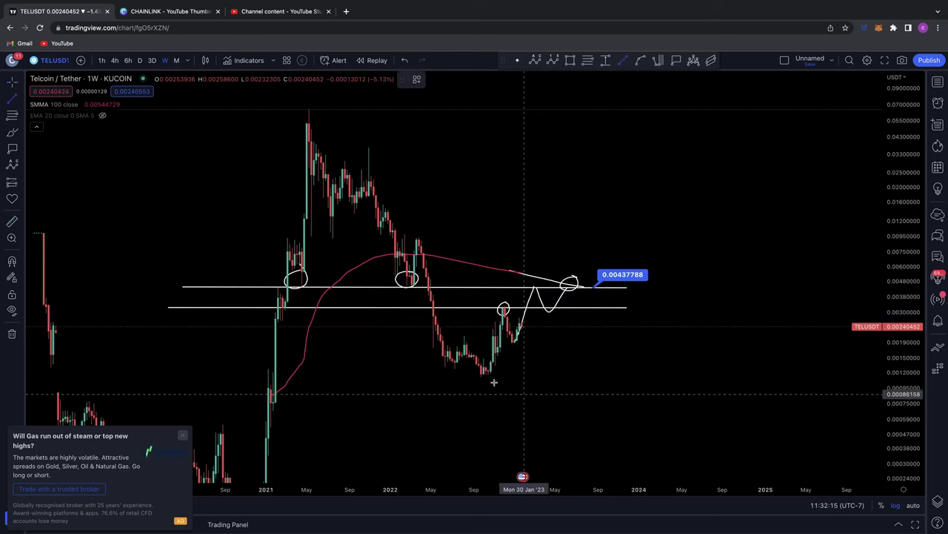
{"action": "left_click", "coordinate": [480, 378]}
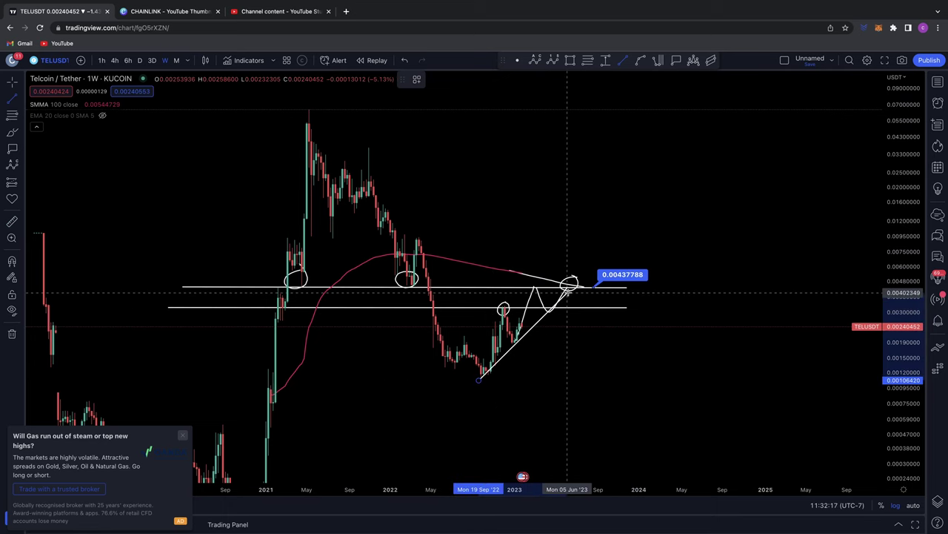
{"action": "left_click", "coordinate": [573, 289]}
{"action": "left_click", "coordinate": [11, 132]}
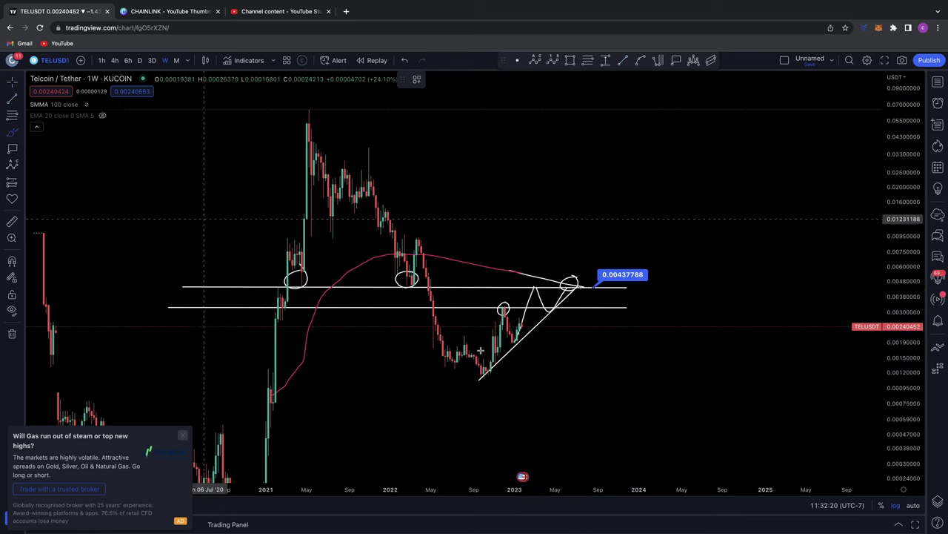
{"action": "mouse_move", "coordinate": [486, 368]}
{"action": "left_mouse_down"}
{"action": "mouse_move", "coordinate": [502, 306]}
{"action": "mouse_move", "coordinate": [515, 339]}
{"action": "mouse_move", "coordinate": [531, 285]}
{"action": "mouse_move", "coordinate": [553, 312]}
{"action": "mouse_move", "coordinate": [565, 282]}
{"action": "left_mouse_up"}
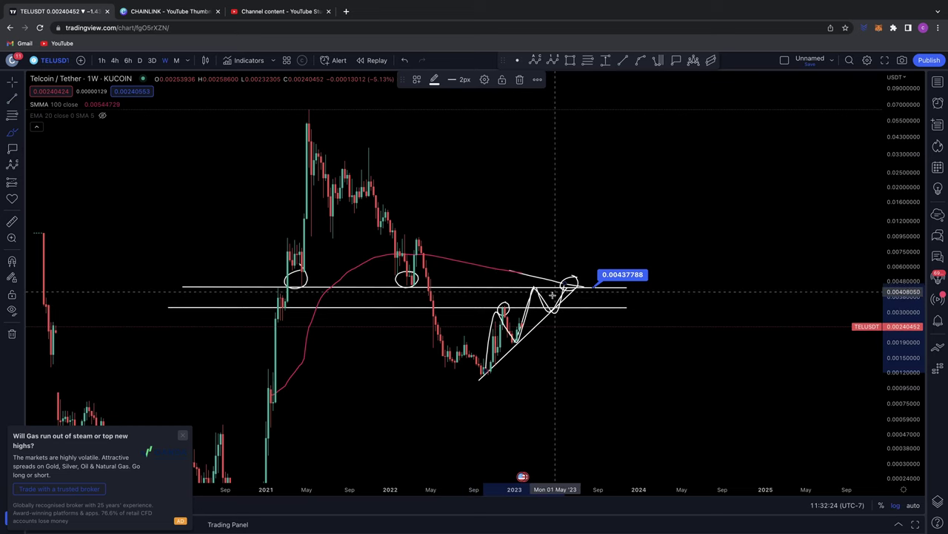
{"action": "key", "text": "ctrl+z"}
{"action": "key", "text": "ctrl+z"}
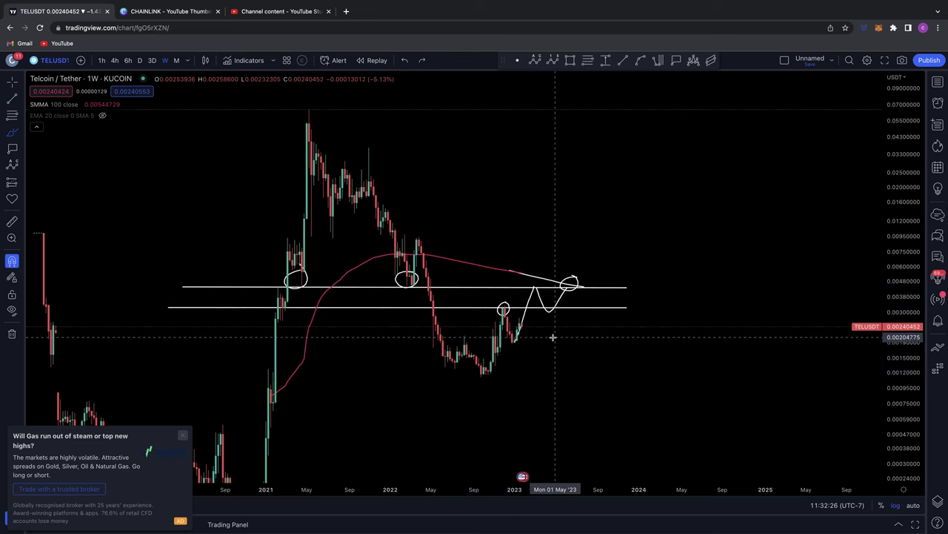
- Brush a rising support line from the 2022 low and a declining path that breaks below it, and circle the 2022 low
{"action": "key", "text": "ctrl+y"}
{"action": "key", "text": "ctrl+y"}
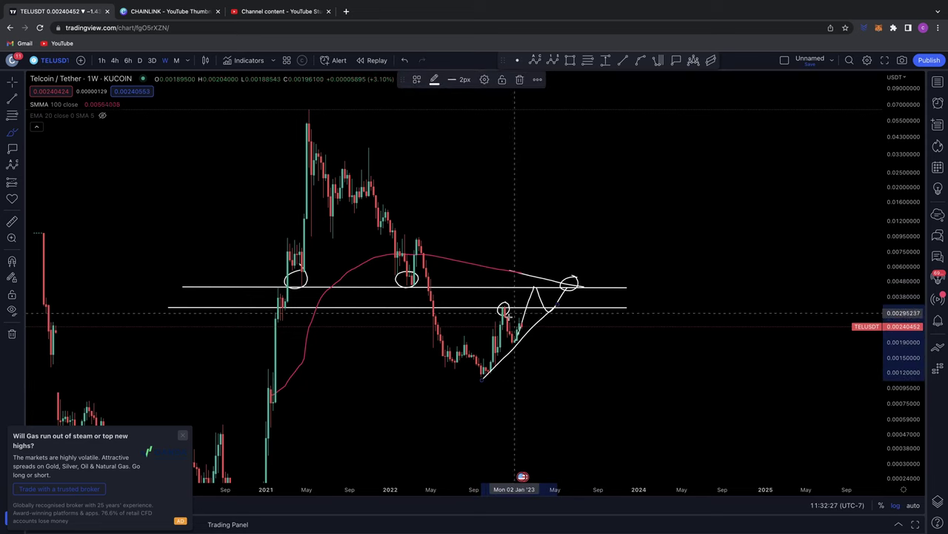
{"action": "mouse_move", "coordinate": [525, 324]}
{"action": "left_mouse_down"}
{"action": "mouse_move", "coordinate": [529, 342]}
{"action": "mouse_move", "coordinate": [543, 319]}
{"action": "mouse_move", "coordinate": [562, 365]}
{"action": "left_mouse_up"}
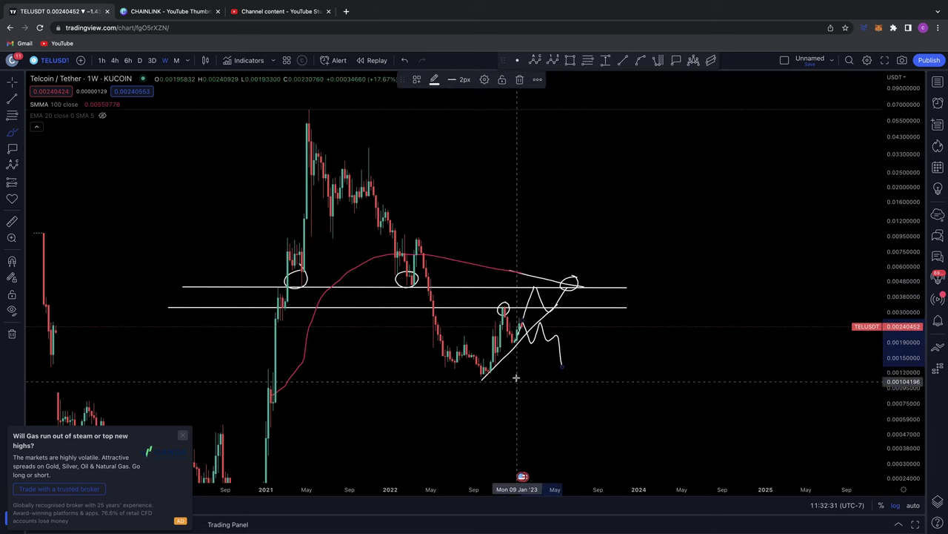
{"action": "mouse_move", "coordinate": [490, 366]}
{"action": "left_mouse_down"}
{"action": "mouse_move", "coordinate": [479, 383]}
{"action": "mouse_move", "coordinate": [479, 367]}
{"action": "left_mouse_up"}
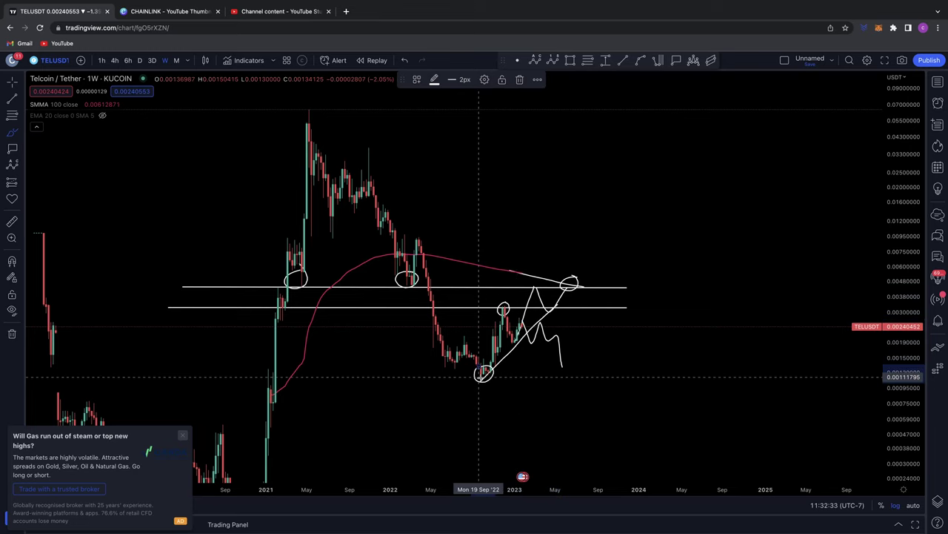
- Undo the circles, support line, price label and projected paths back to the SMMA extension and the two white lines
{"action": "key", "text": "super+z"}
{"action": "key", "text": "super+z"}
{"action": "key", "text": "super+z"}
{"action": "key", "text": "super+z"}
{"action": "key", "text": "super+z"}
{"action": "key", "text": "super+z"}
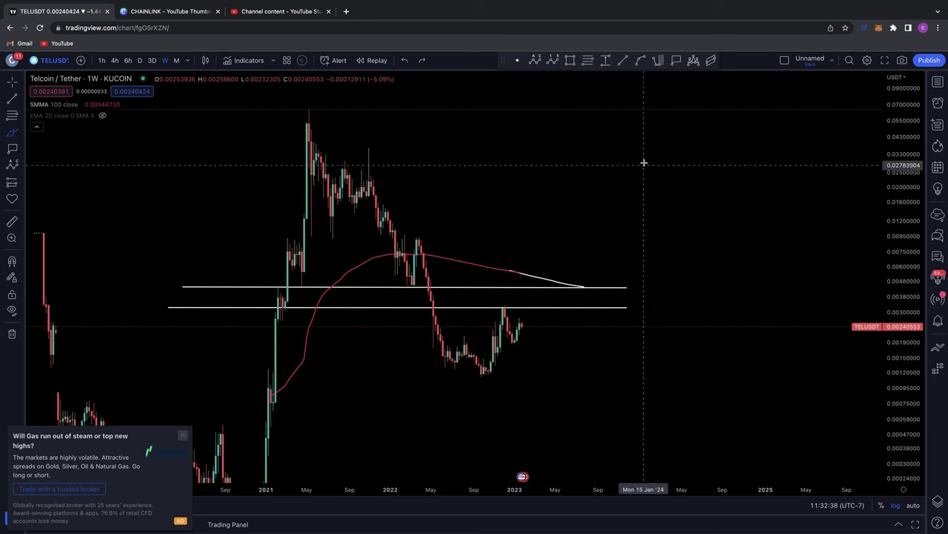
- Place price labels of 0.00318992 at the November 2022 high and 0.00434719 where the SMMA extension meets the upper white line
{"action": "left_click", "coordinate": [676, 60]}
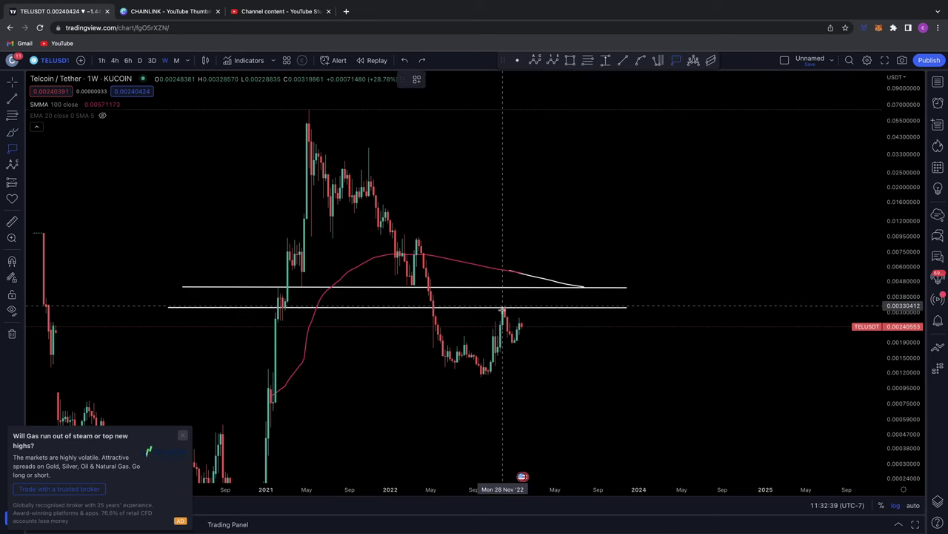
{"action": "left_click", "coordinate": [503, 308]}
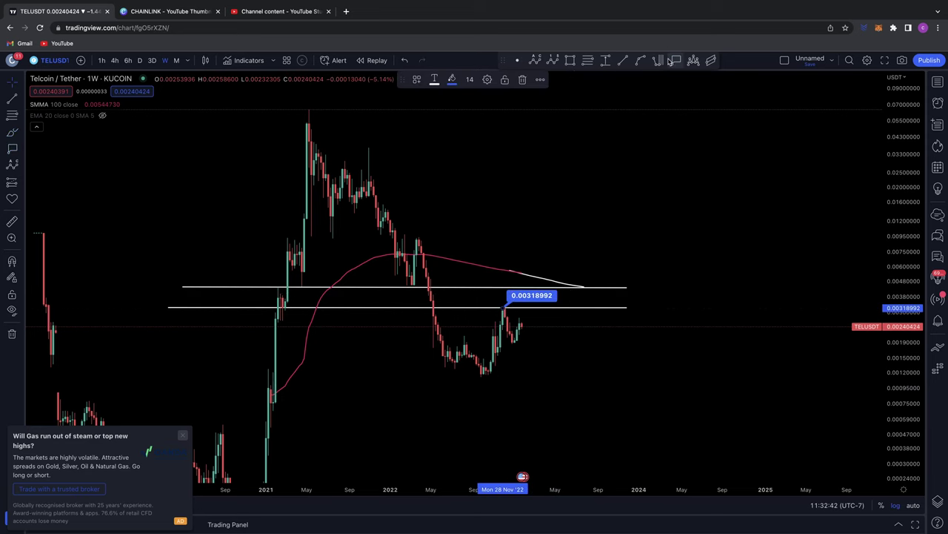
{"action": "left_click", "coordinate": [582, 287]}
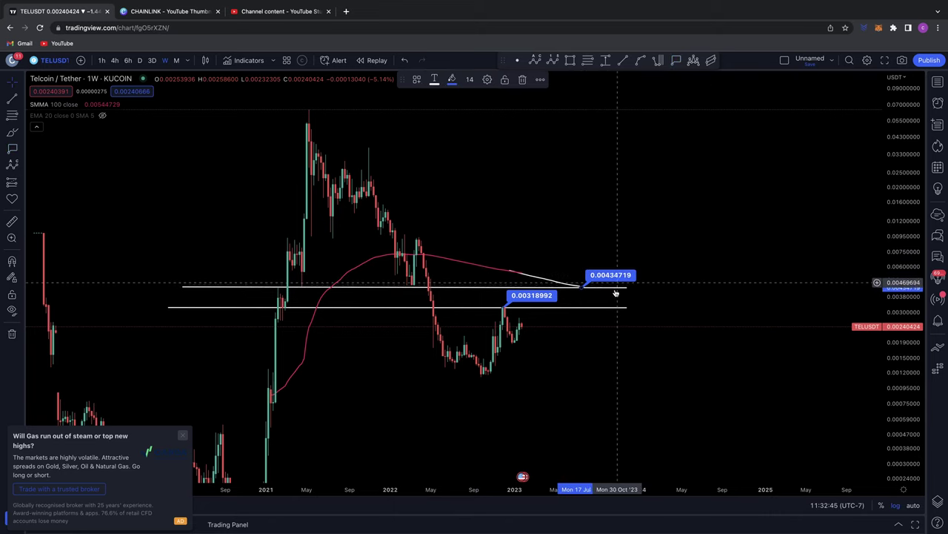
- Draw a rising trend line from the 2022 low along the following higher low, ending just under the lower white line
{"action": "key", "text": "alt+t"}
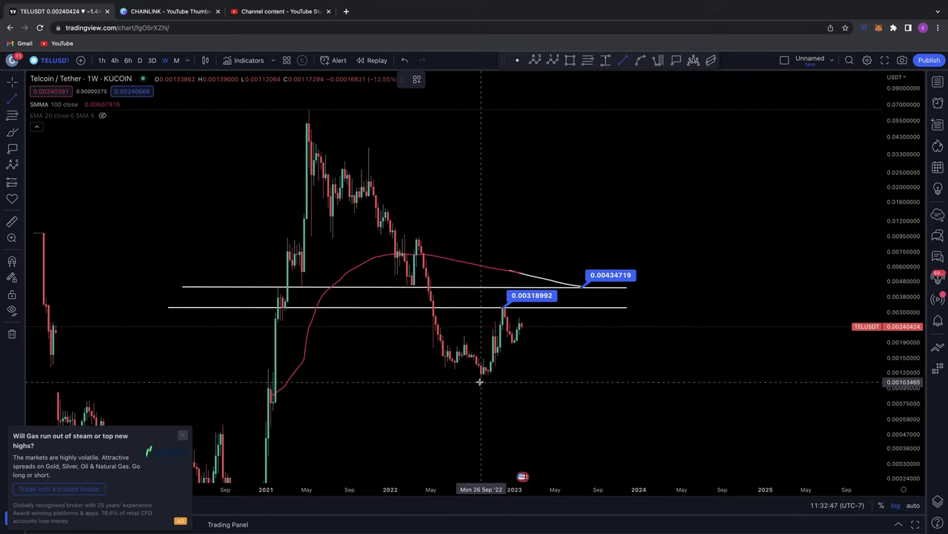
{"action": "left_click", "coordinate": [482, 378]}
{"action": "left_click", "coordinate": [550, 313]}
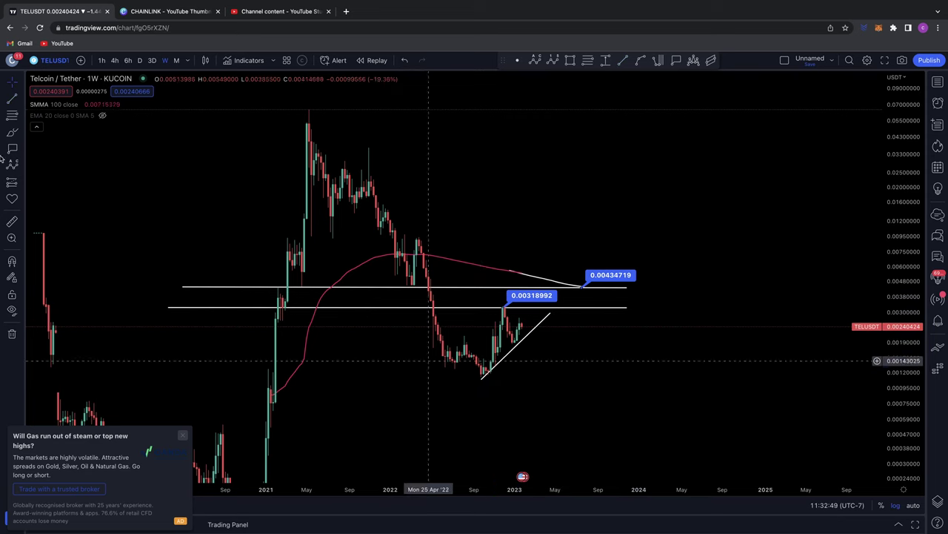
- Brush a path from the circled 2022 low to the lower white line, down through the trend line and back up to that line
{"action": "left_click", "coordinate": [11, 132]}
{"action": "left_click", "coordinate": [482, 377]}
{"action": "left_click", "coordinate": [495, 304]}
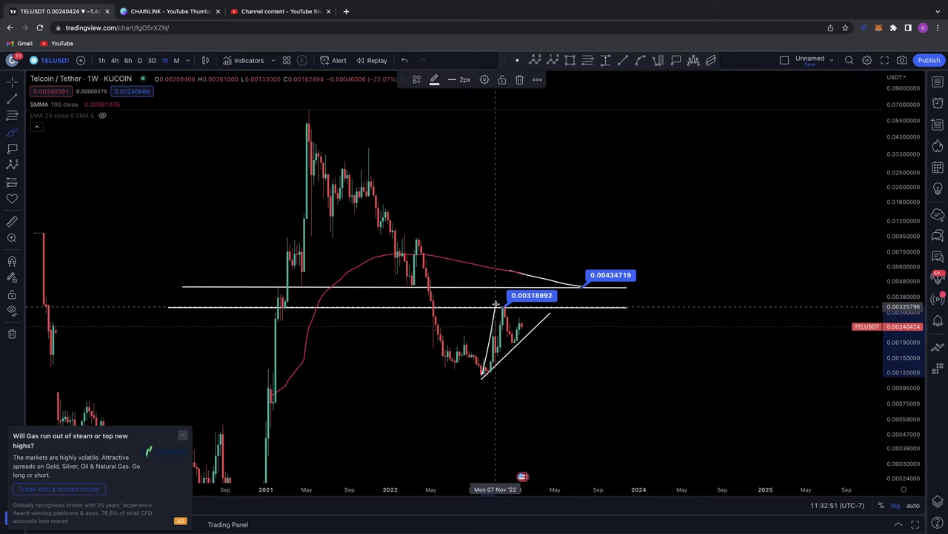
{"action": "mouse_move", "coordinate": [496, 305]}
{"action": "left_mouse_down"}
{"action": "mouse_move", "coordinate": [516, 342]}
{"action": "mouse_move", "coordinate": [523, 314]}
{"action": "mouse_move", "coordinate": [535, 315]}
{"action": "left_mouse_up"}
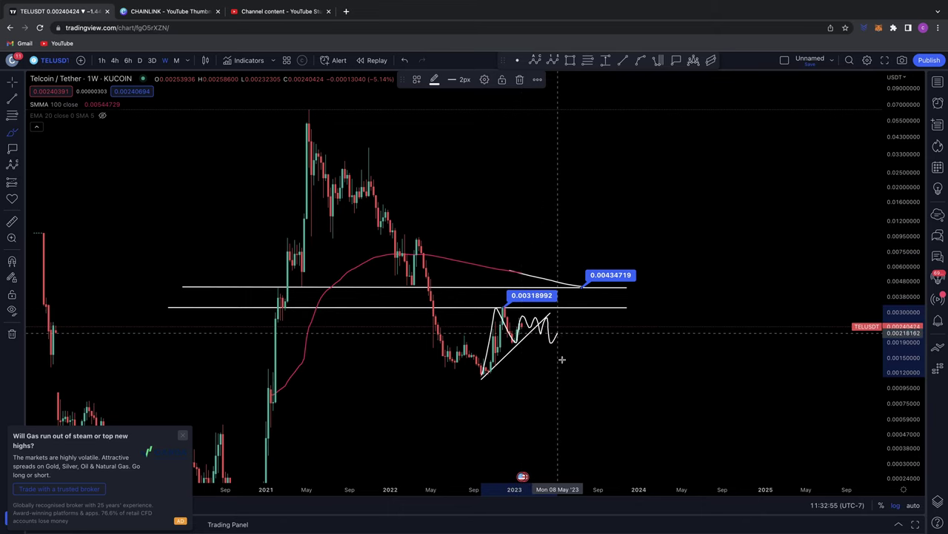
{"action": "left_click_drag", "start_coordinate": [562, 359], "coordinate": [563, 363]}
{"action": "mouse_move", "coordinate": [492, 372]}
{"action": "left_mouse_down"}
{"action": "mouse_move", "coordinate": [478, 385]}
{"action": "mouse_move", "coordinate": [497, 310]}
{"action": "mouse_move", "coordinate": [523, 342]}
{"action": "mouse_move", "coordinate": [563, 364]}
{"action": "mouse_move", "coordinate": [599, 343]}
{"action": "mouse_move", "coordinate": [622, 307]}
{"action": "left_mouse_up"}
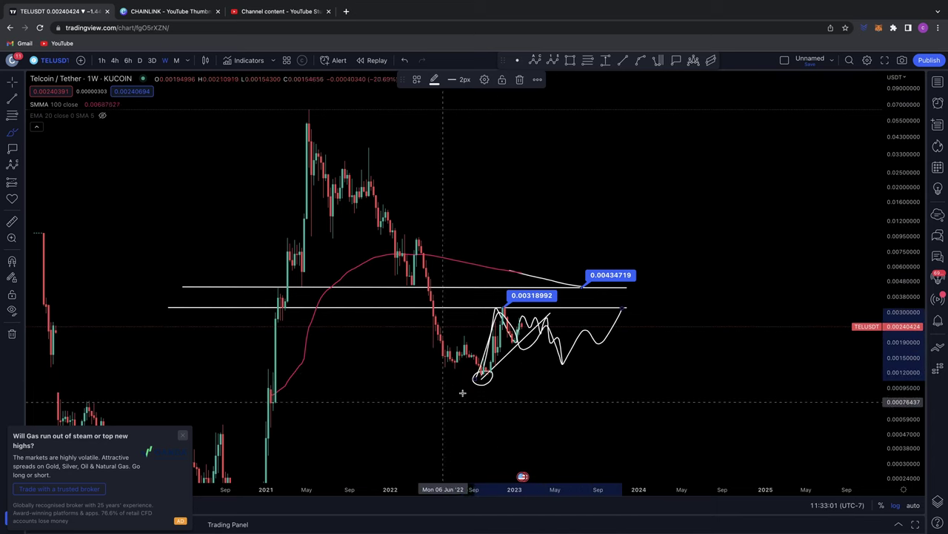
- Brush a shallower support line beneath the two lows and retrace the double-bottom path to a circled retest of the lower white line
{"action": "left_click_drag", "start_coordinate": [466, 390], "coordinate": [649, 325]}
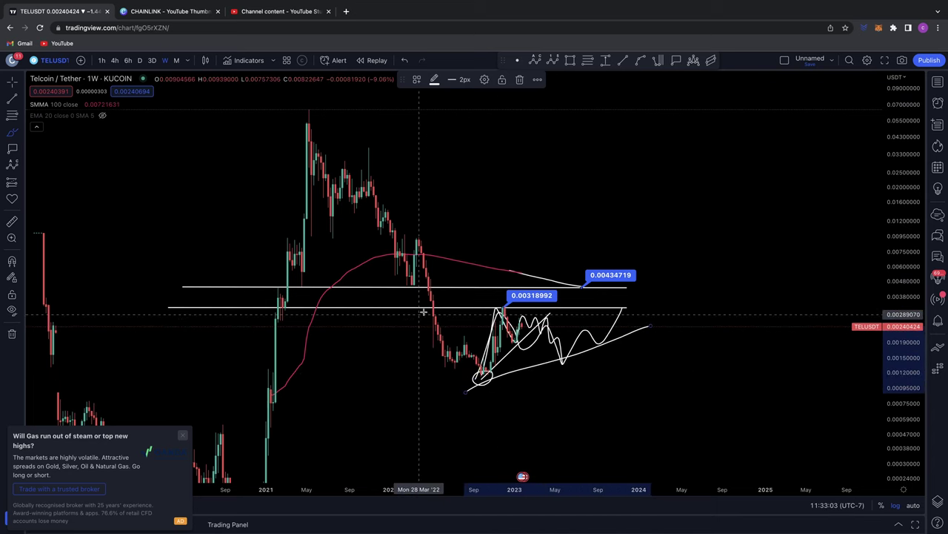
{"action": "mouse_move", "coordinate": [426, 312]}
{"action": "left_mouse_down"}
{"action": "mouse_move", "coordinate": [478, 374]}
{"action": "mouse_move", "coordinate": [569, 361]}
{"action": "left_mouse_up"}
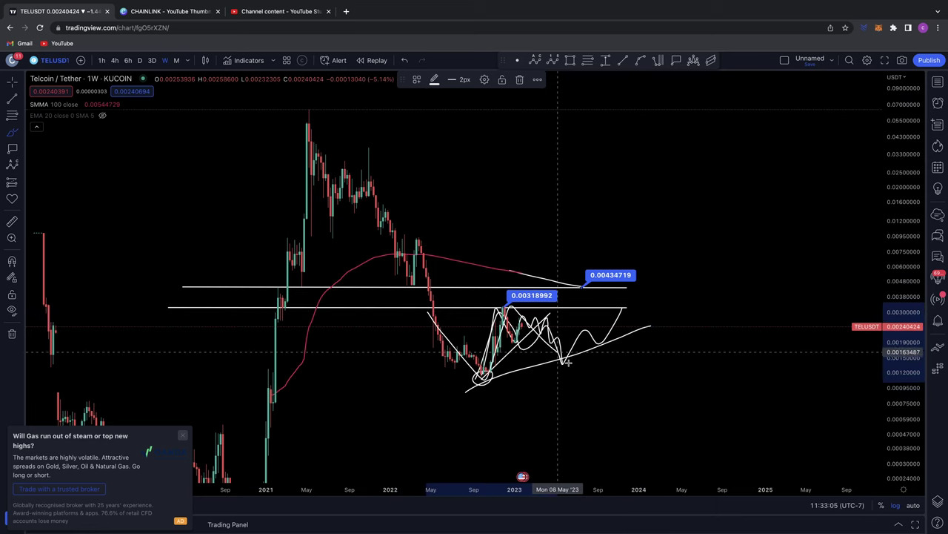
{"action": "mouse_move", "coordinate": [641, 297]}
{"action": "left_mouse_down"}
{"action": "mouse_move", "coordinate": [624, 299]}
{"action": "mouse_move", "coordinate": [640, 298]}
{"action": "left_mouse_up"}
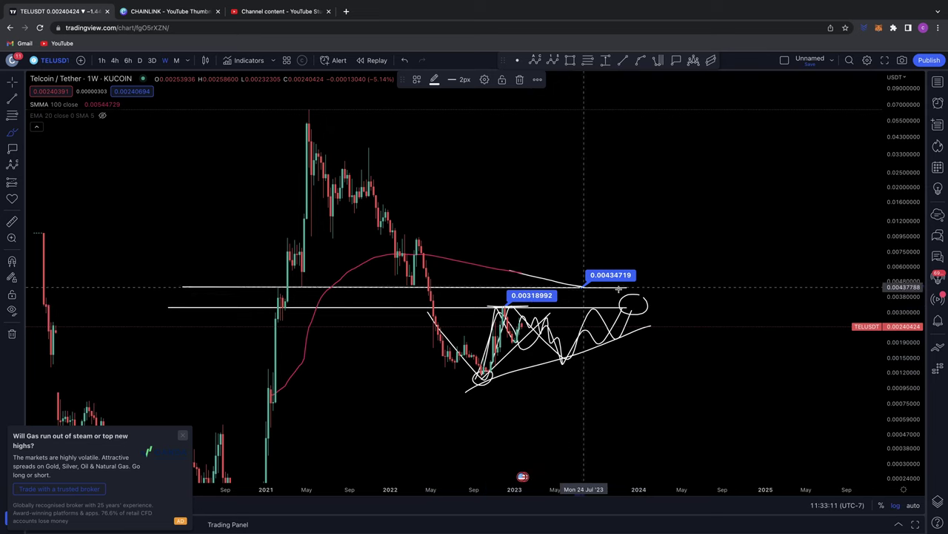
- Circle the projected upper-line test and the 2022 and 2021 lows, and brush a rounded bottom rising back to the upper line
{"action": "mouse_move", "coordinate": [639, 291]}
{"action": "left_mouse_down"}
{"action": "mouse_move", "coordinate": [597, 283]}
{"action": "mouse_move", "coordinate": [641, 292]}
{"action": "mouse_move", "coordinate": [601, 295]}
{"action": "left_mouse_up"}
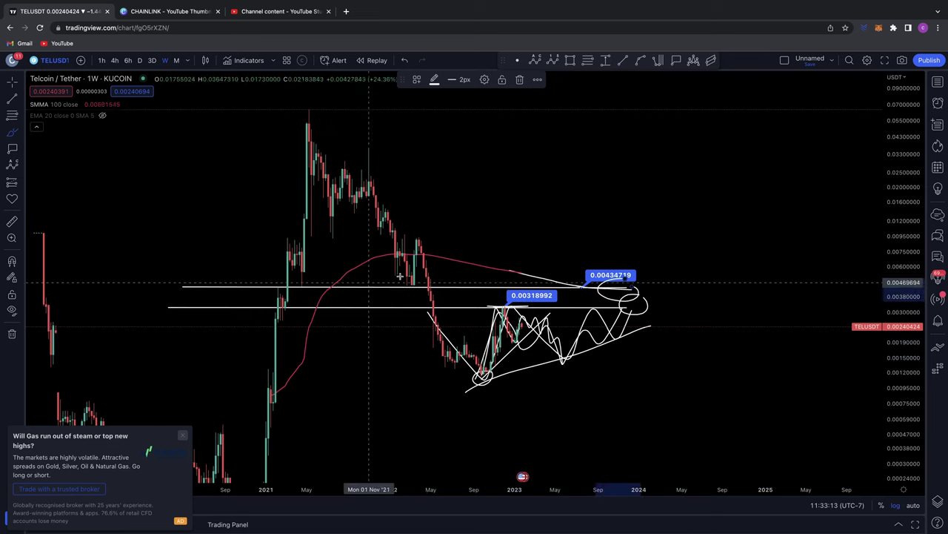
{"action": "left_click_drag", "start_coordinate": [408, 296], "coordinate": [406, 293]}
{"action": "left_click_drag", "start_coordinate": [304, 288], "coordinate": [294, 273]}
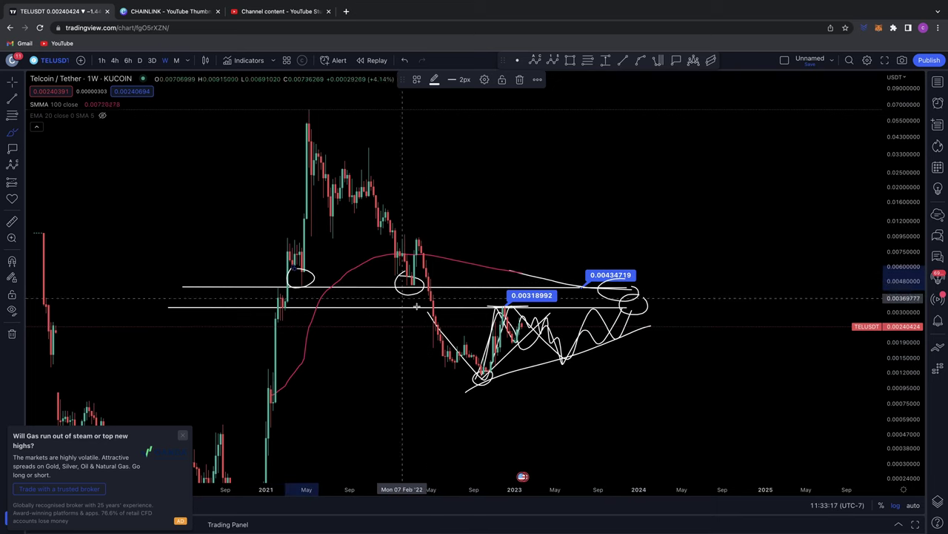
{"action": "mouse_move", "coordinate": [428, 286]}
{"action": "left_mouse_down"}
{"action": "mouse_move", "coordinate": [546, 378]}
{"action": "mouse_move", "coordinate": [603, 287]}
{"action": "left_mouse_up"}
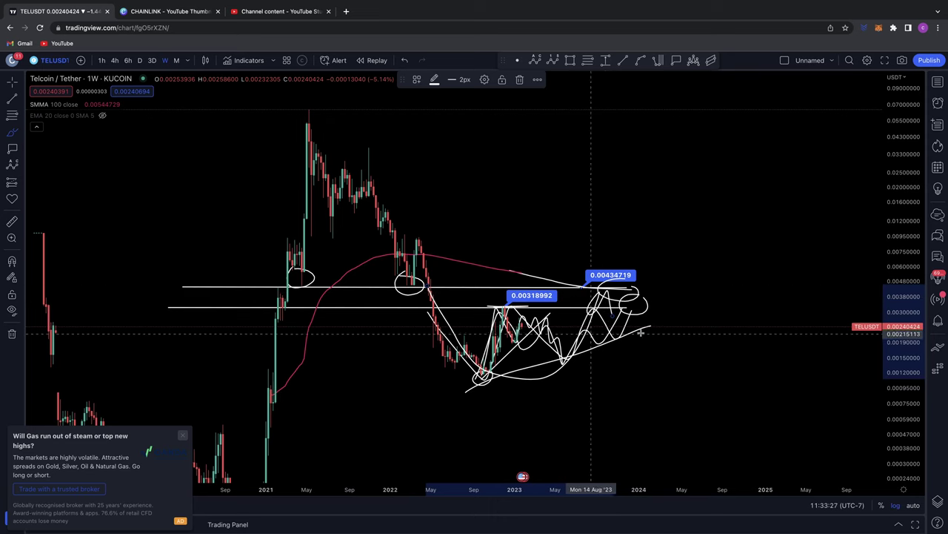
- Undo the brush marks and the trend line back to the SMMA extension and the two price labels
{"action": "key", "text": "super+z"}
{"action": "key", "text": "super+z"}
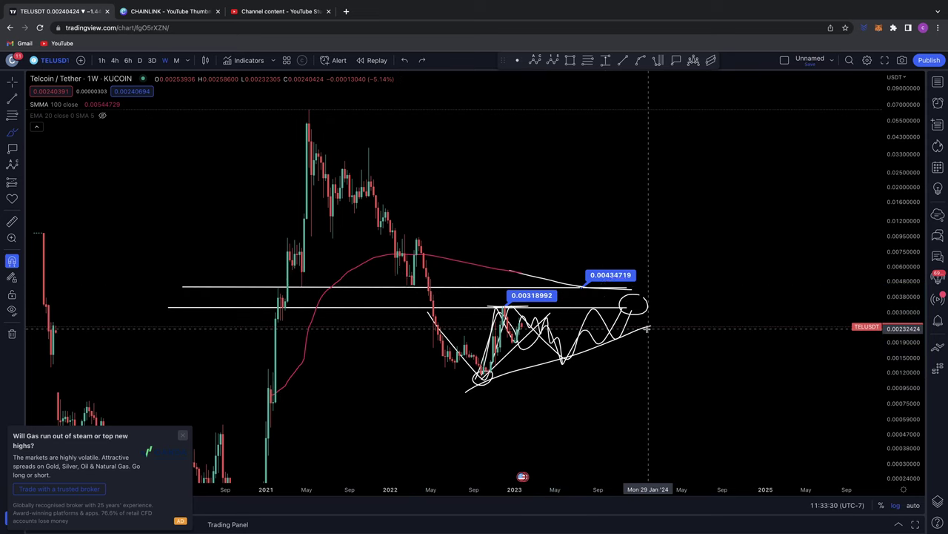
{"action": "key", "text": "super+z"}
{"action": "key", "text": "super+z"}
{"action": "key", "text": "super+z"}
{"action": "key", "text": "super+z"}
{"action": "scroll", "coordinate": [634, 326], "scroll_direction": "down", "scroll_amount": 1}
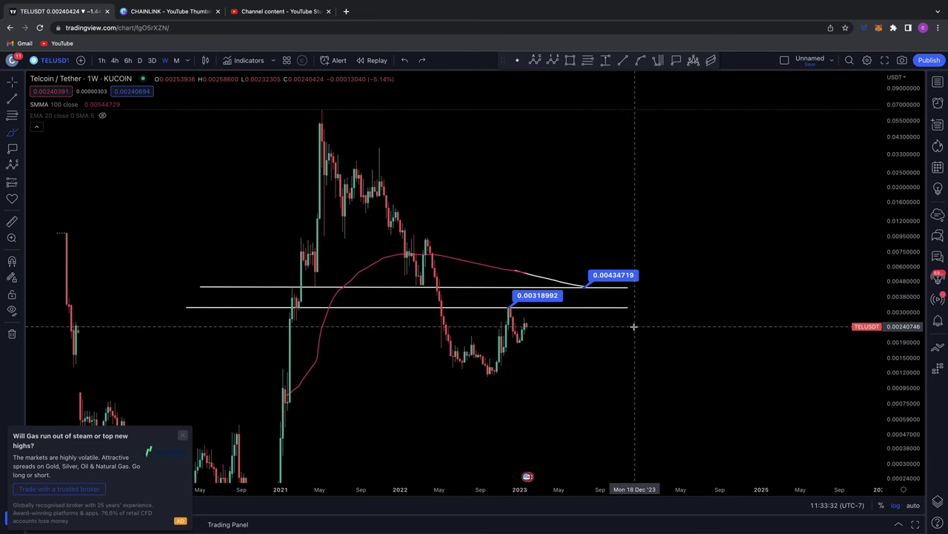
{"action": "scroll", "coordinate": [636, 325], "scroll_direction": "up", "scroll_amount": 1}
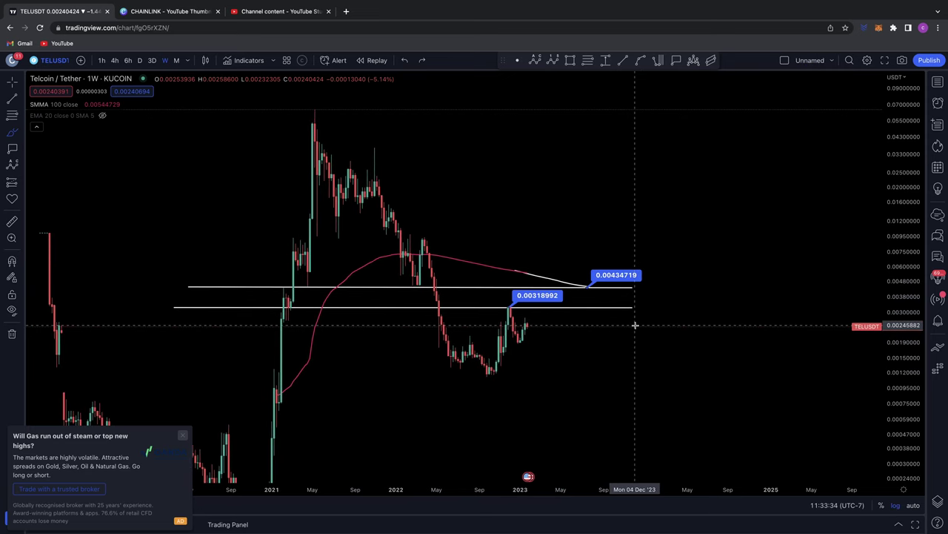